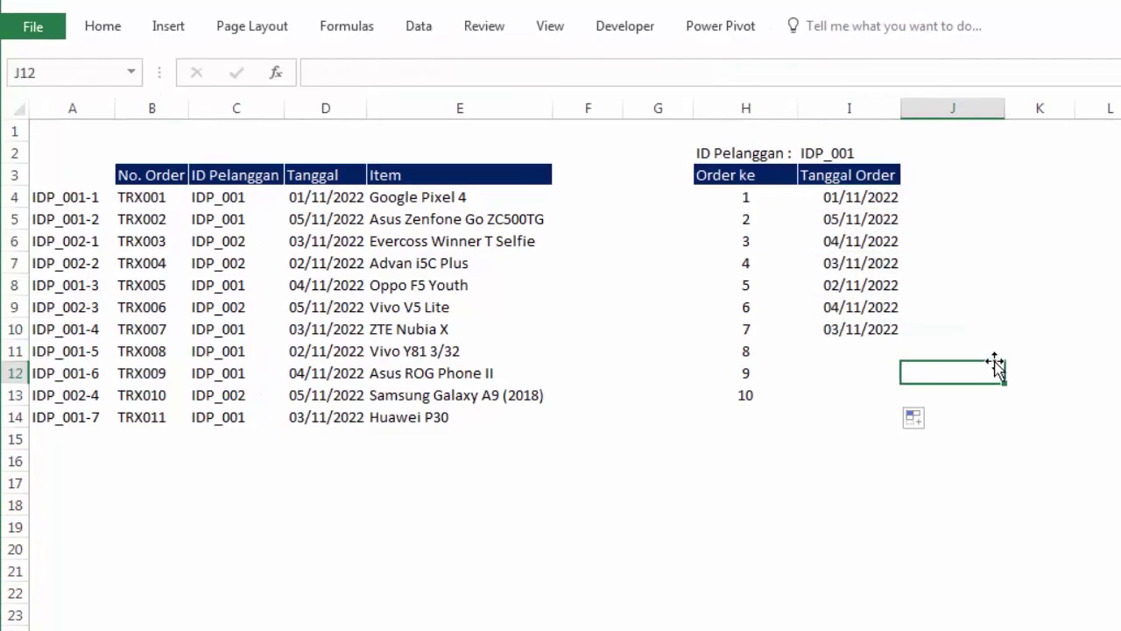
Step: Enter customer ID IDP_002 in cell I2
left_click(856, 350)
left_click(1006, 218)
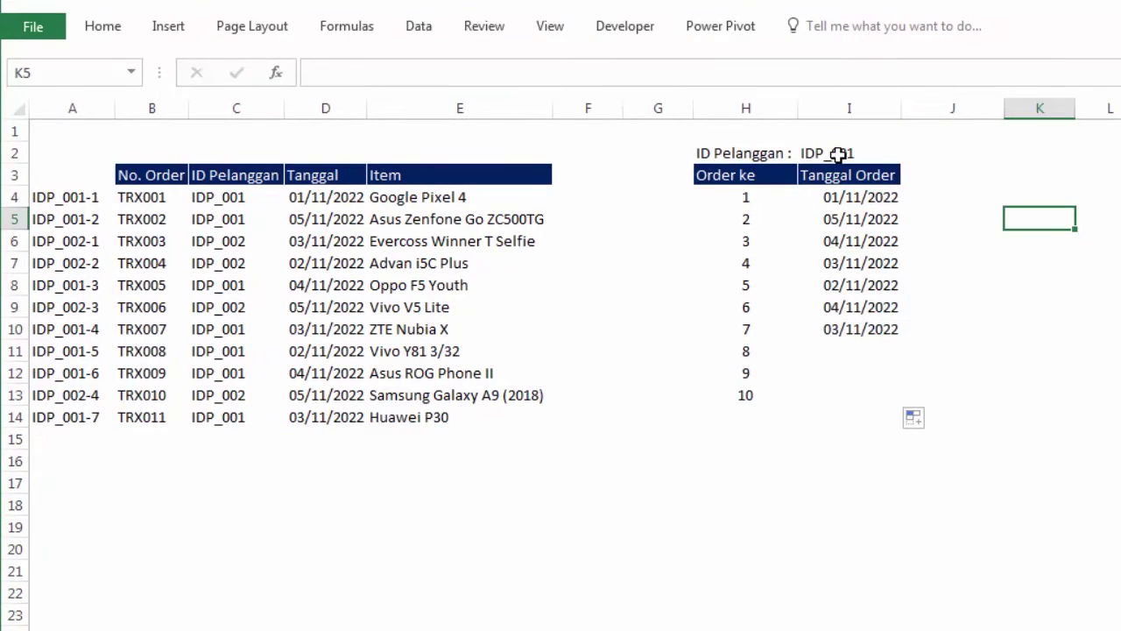
left_click(839, 152)
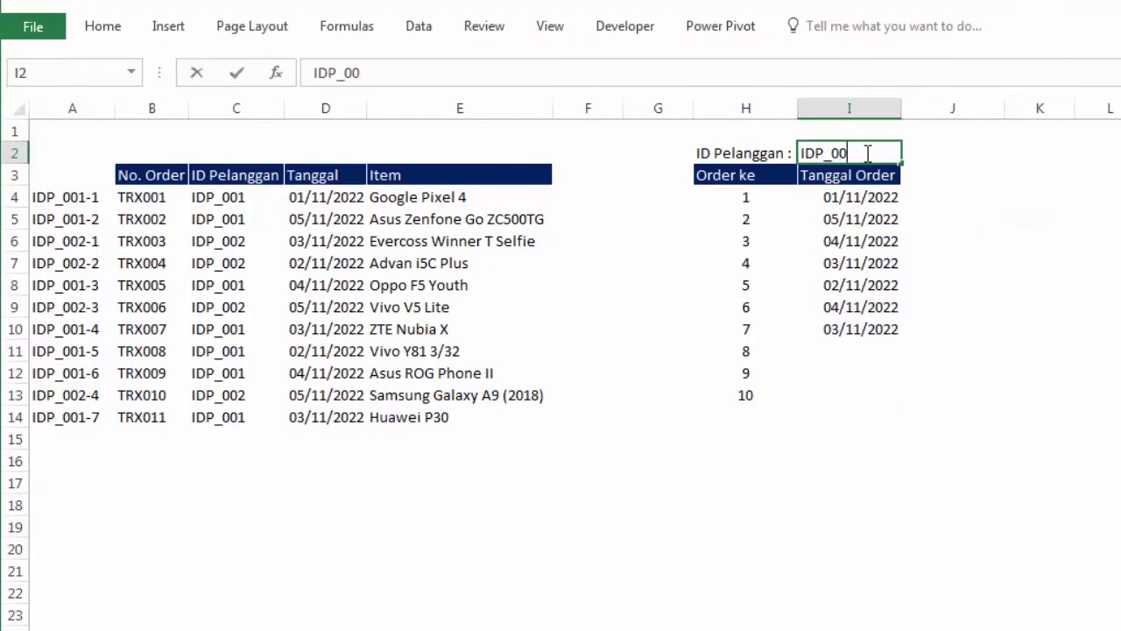
type("2")
key("Return")
left_click(1025, 220)
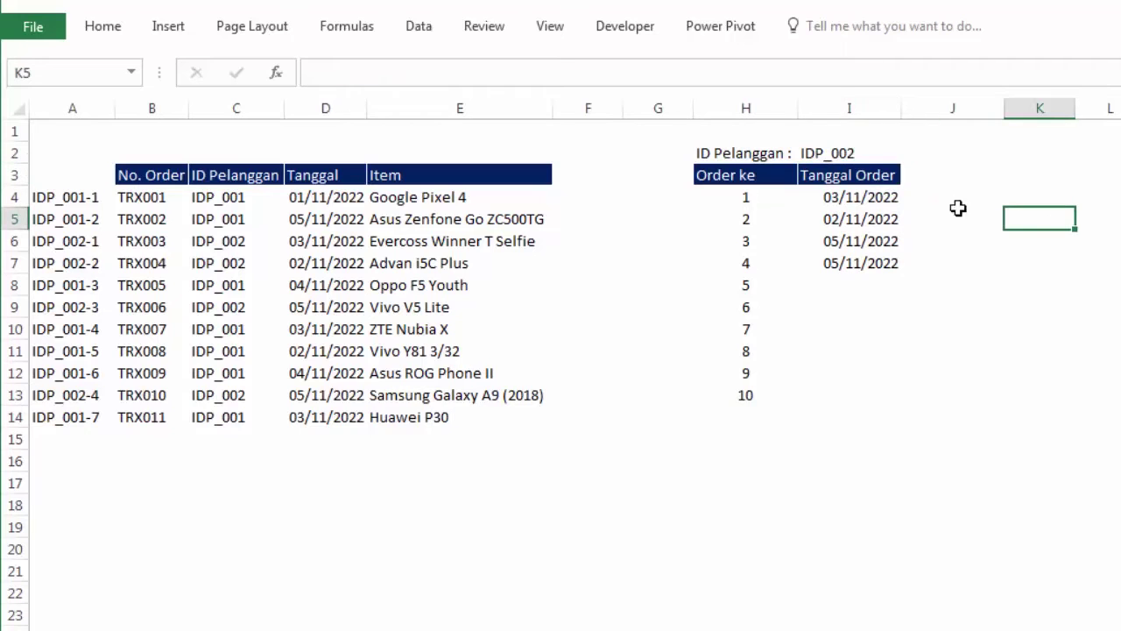
Step: Select I4:I7 to review the four recalculated order dates for IDP_002
left_click(843, 153)
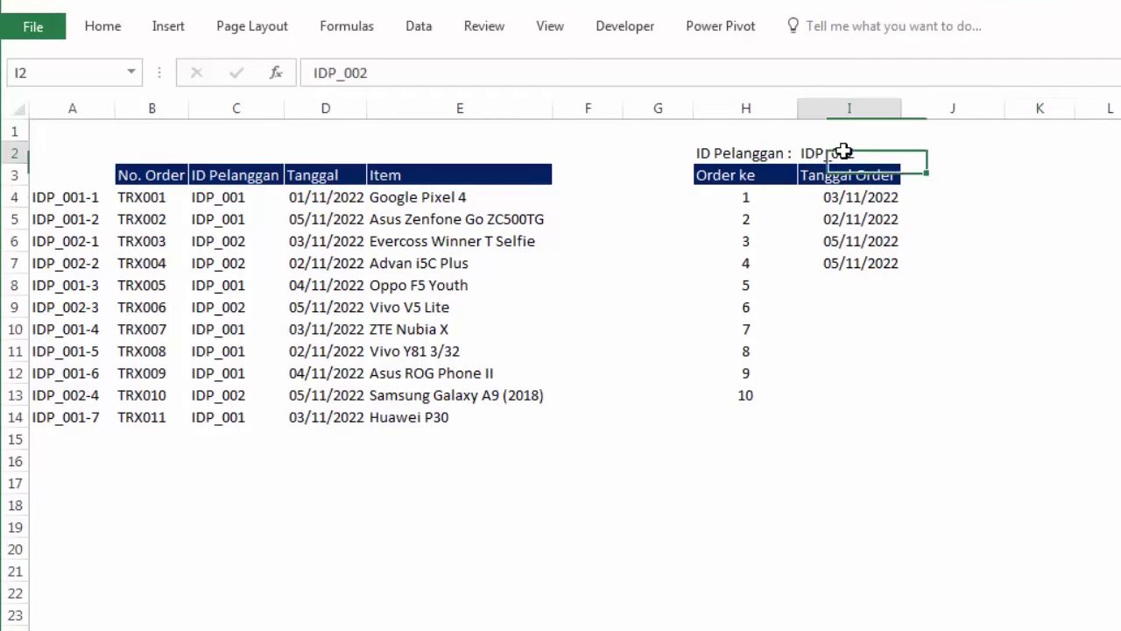
left_click_drag(887, 196, 885, 285)
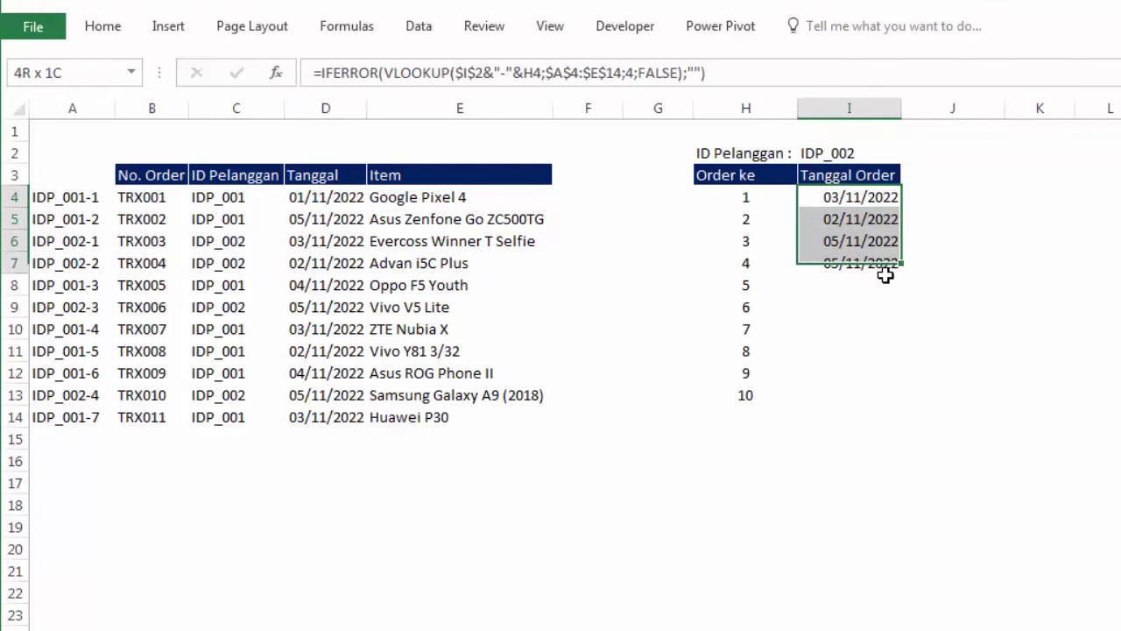
left_click(1013, 257)
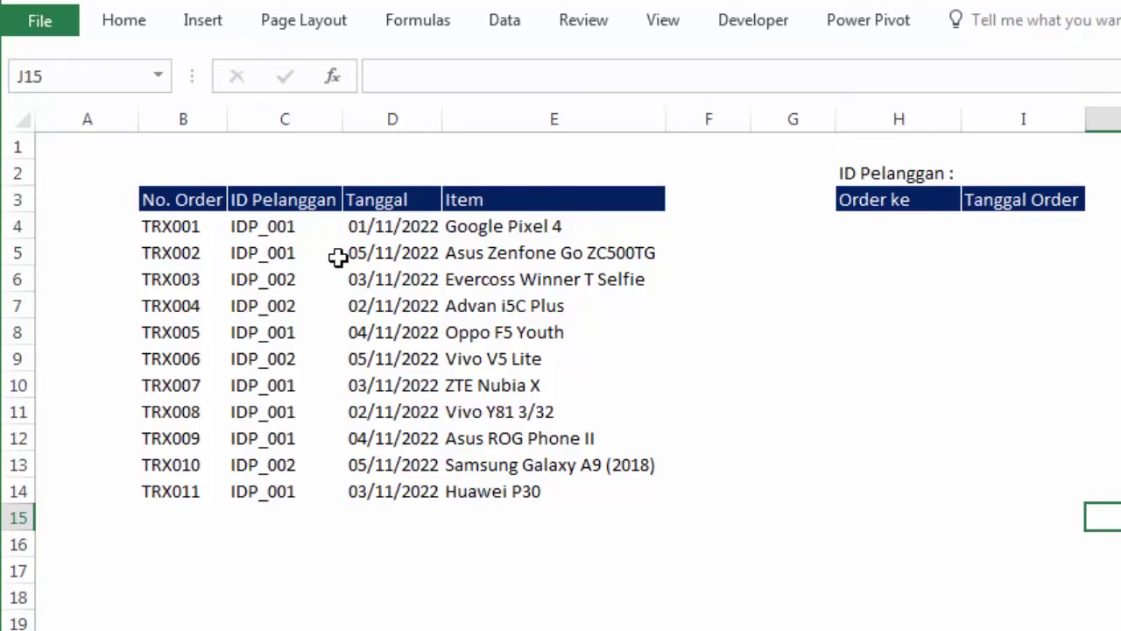
left_click(711, 249)
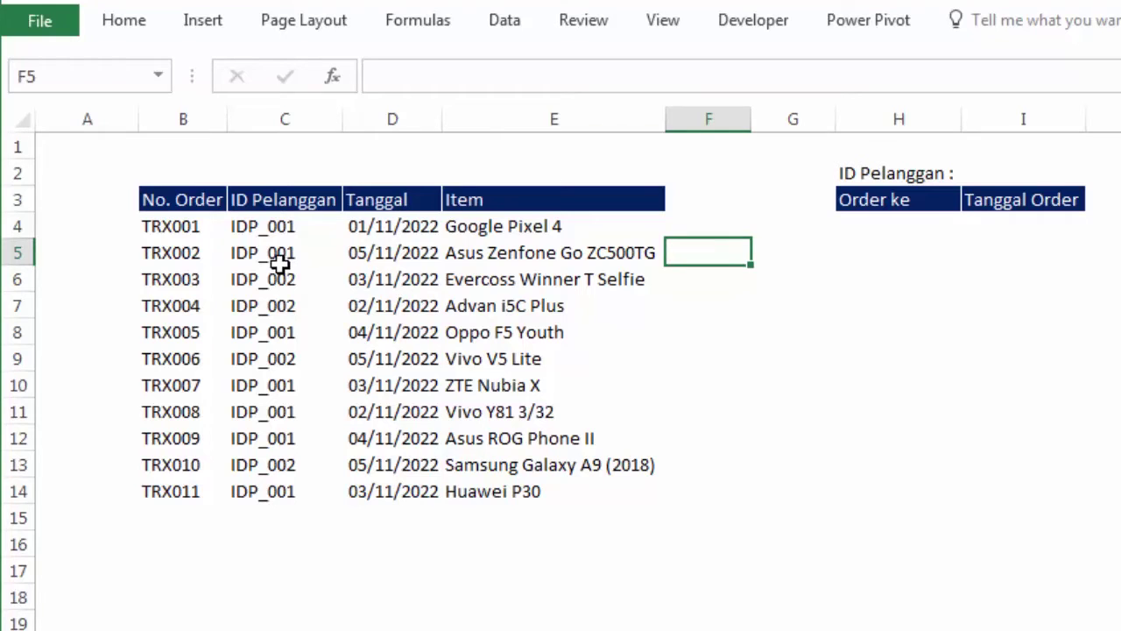
left_click(154, 200)
left_click_drag(285, 279, 561, 492)
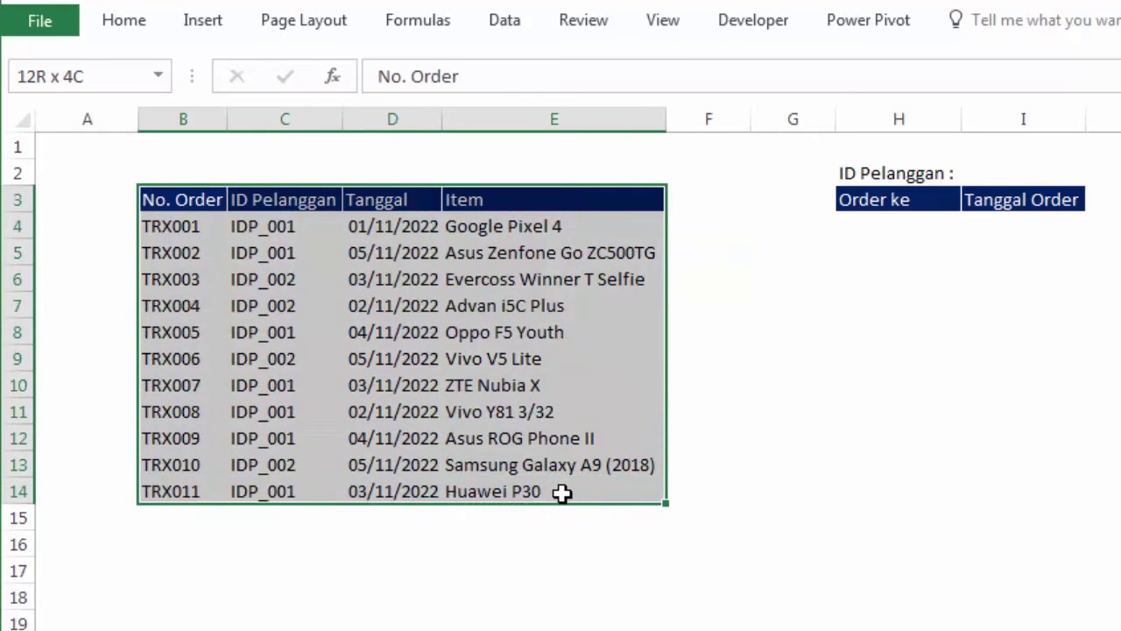
left_click(807, 246)
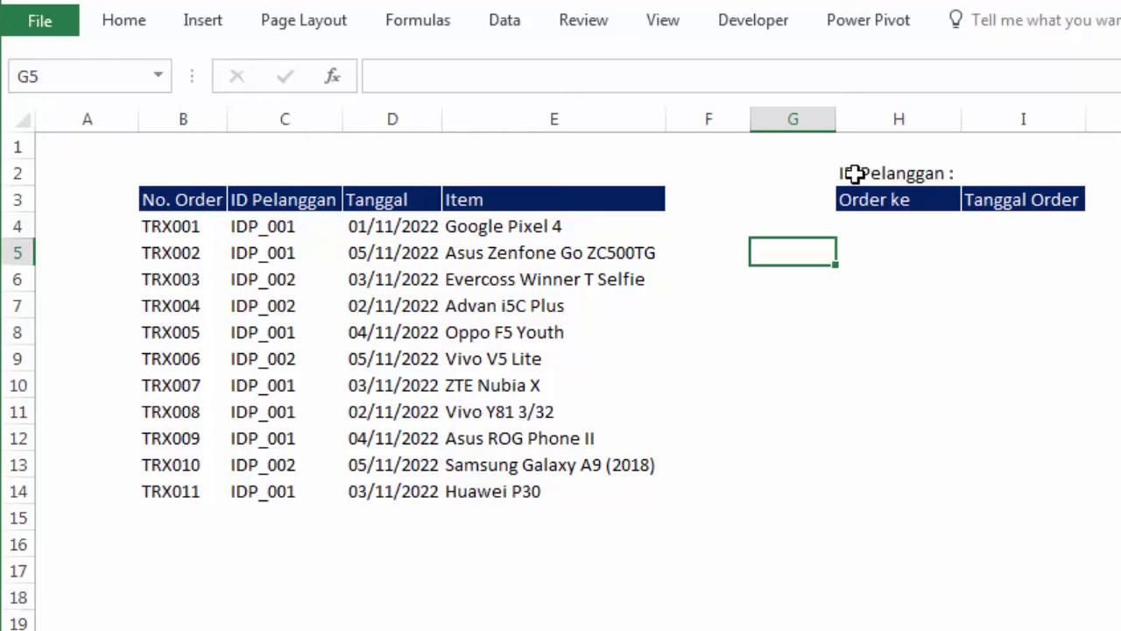
left_click(1008, 178)
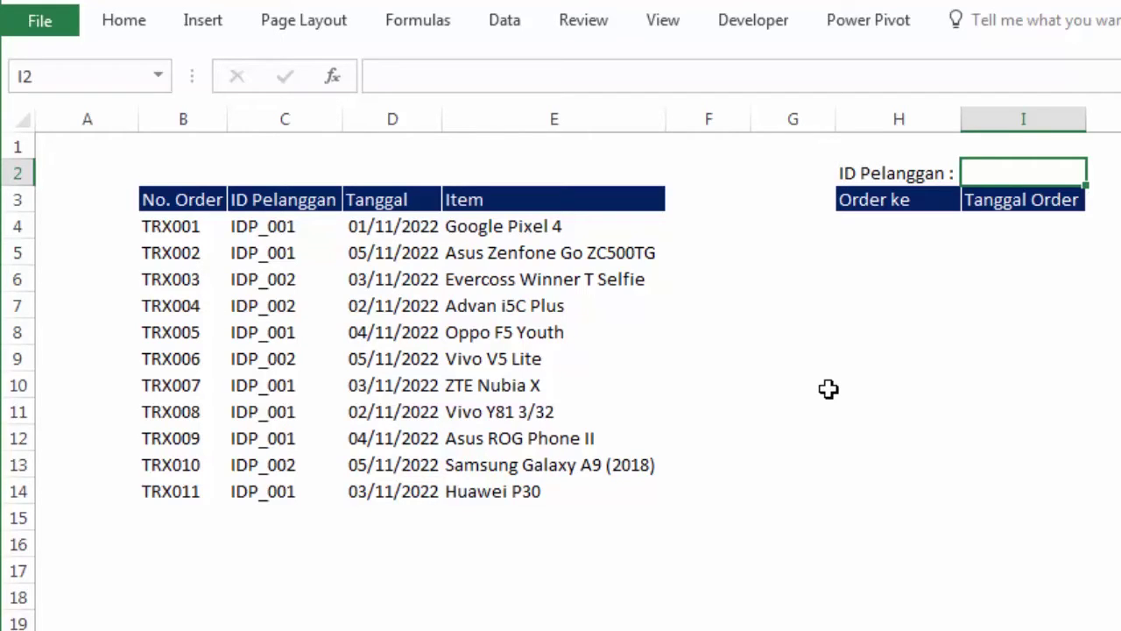
Step: Enter IDP_002 in I2, then review the ID Pelanggan values in C4:C14
type("IDP_")
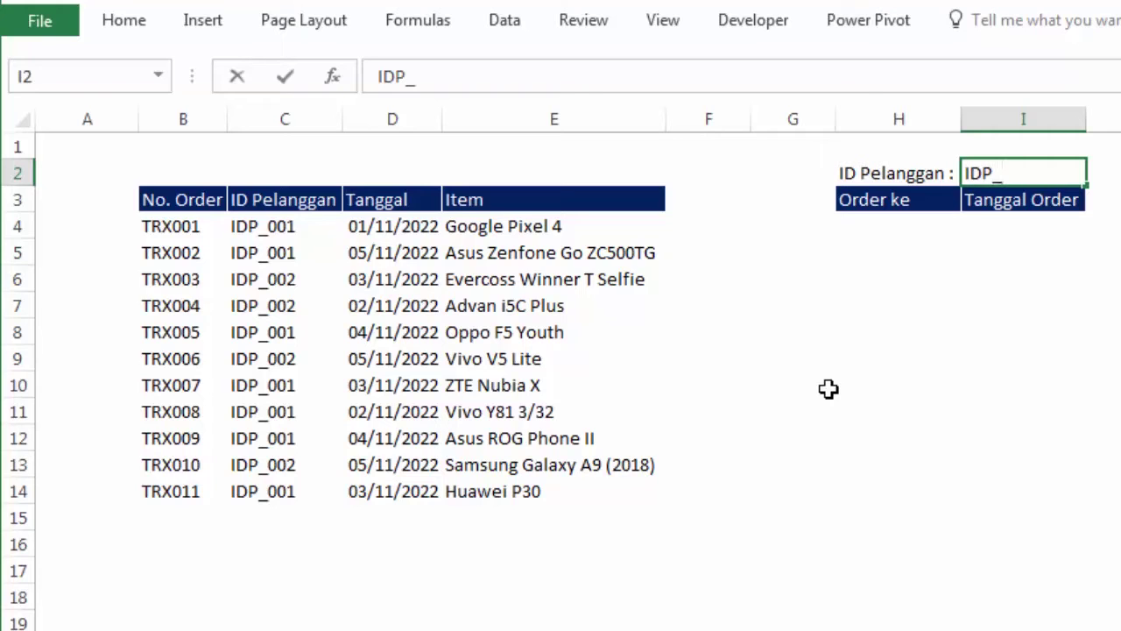
type("002")
key("Return")
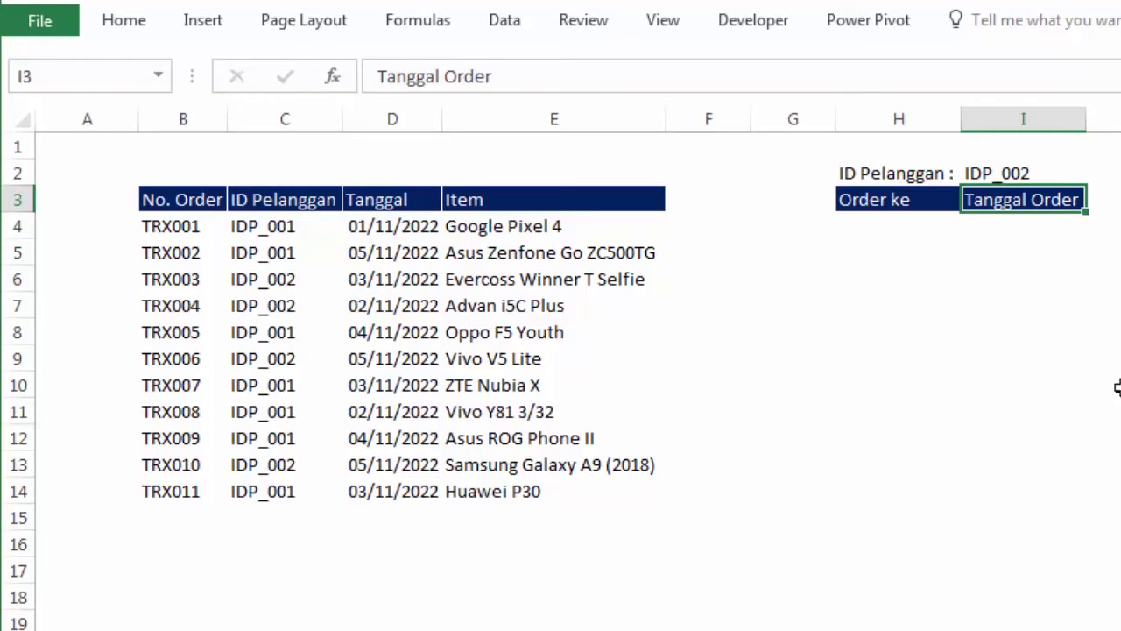
left_click(1112, 333)
left_click_drag(280, 226, 289, 491)
left_click(156, 224)
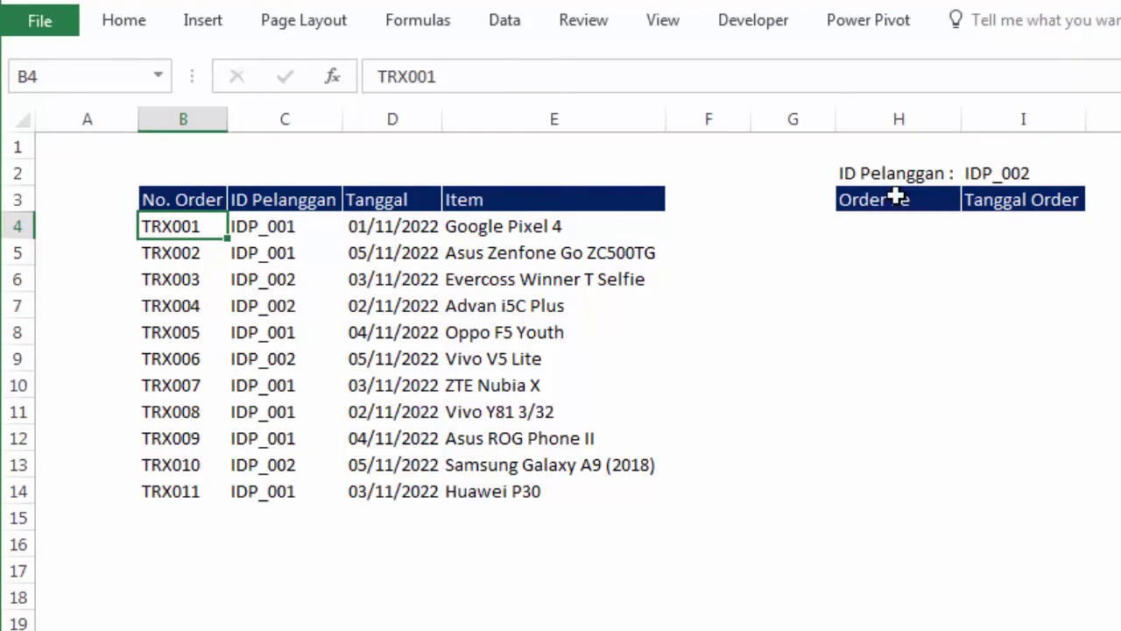
left_click(1023, 171)
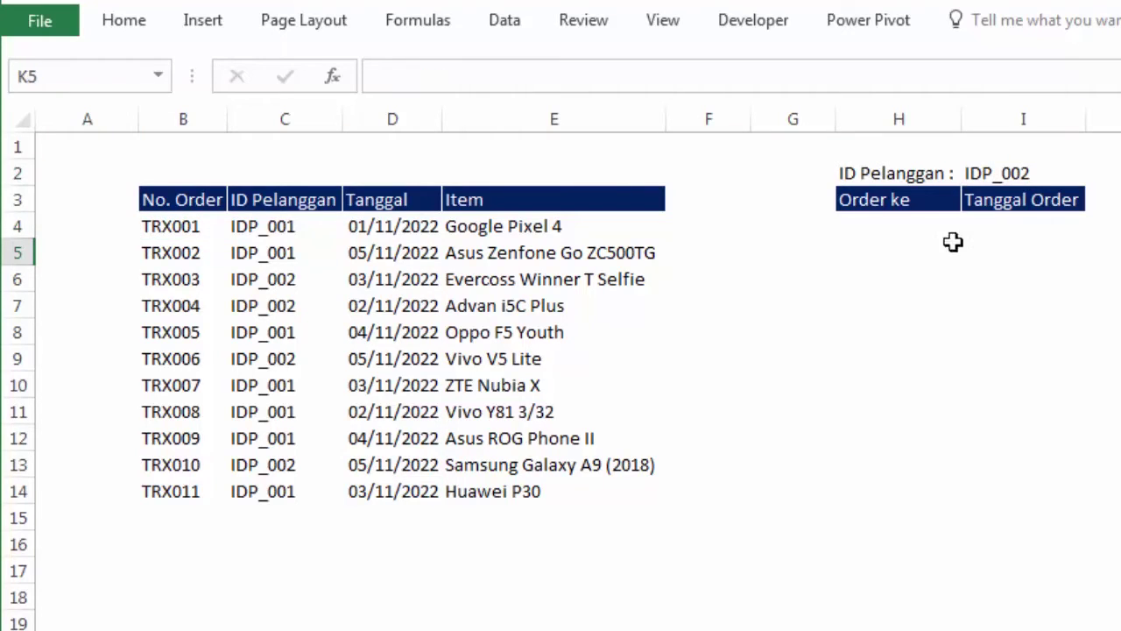
Step: Type 1 in H4 and fill down so Order ke runs 1 to 10 in H4:H13
left_click(847, 221)
type("1")
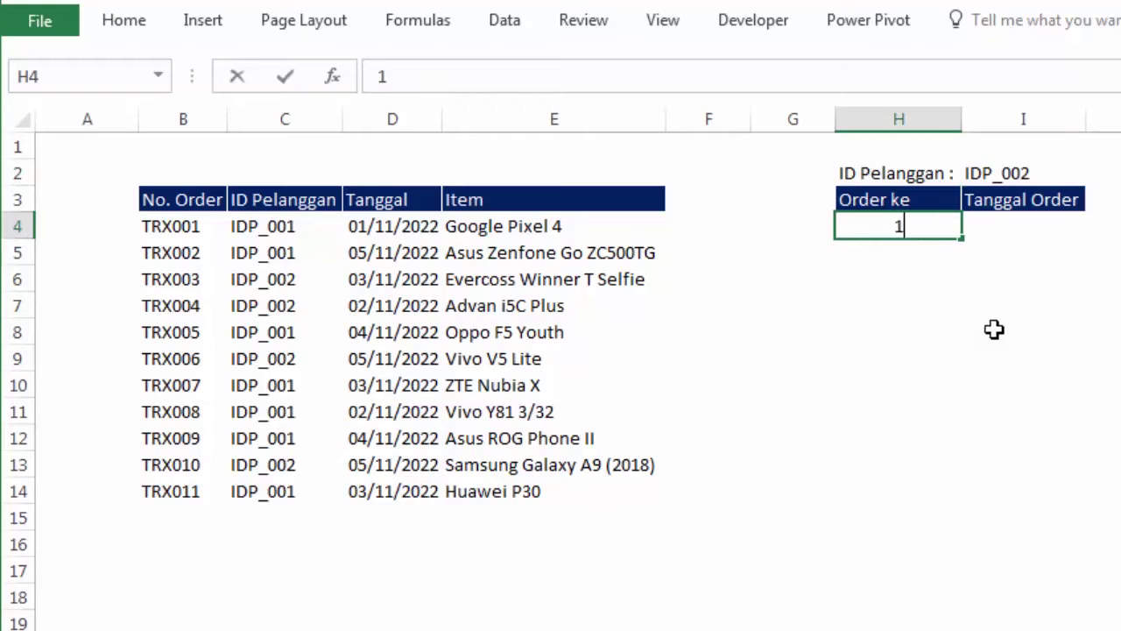
left_click(1023, 235)
left_click(916, 224)
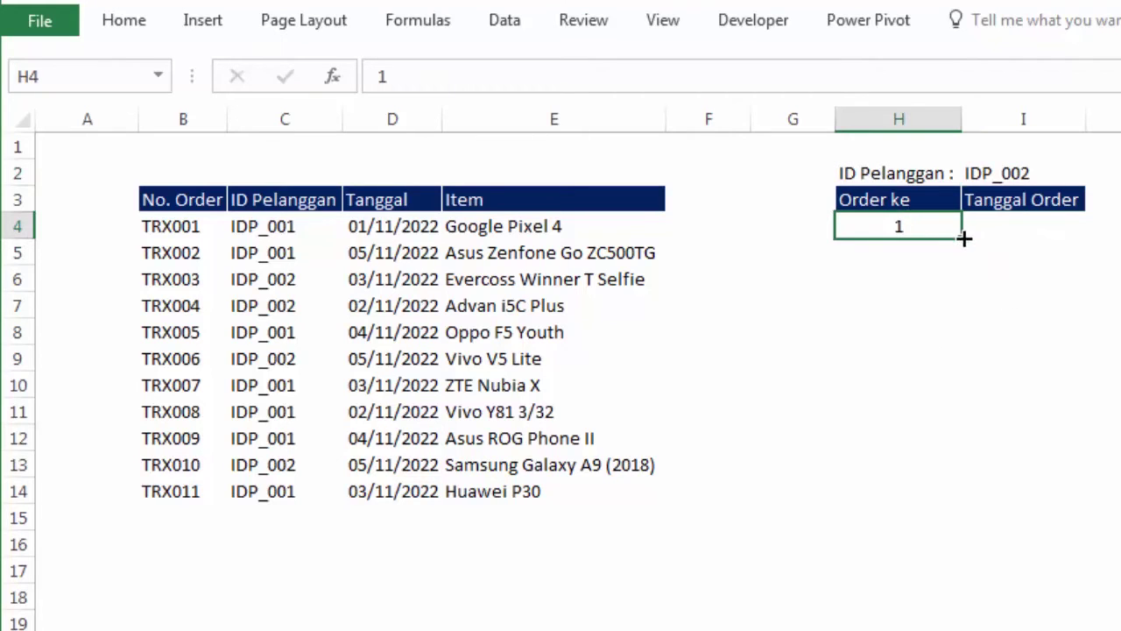
left_click_drag(963, 238, 937, 487)
left_click(1076, 309)
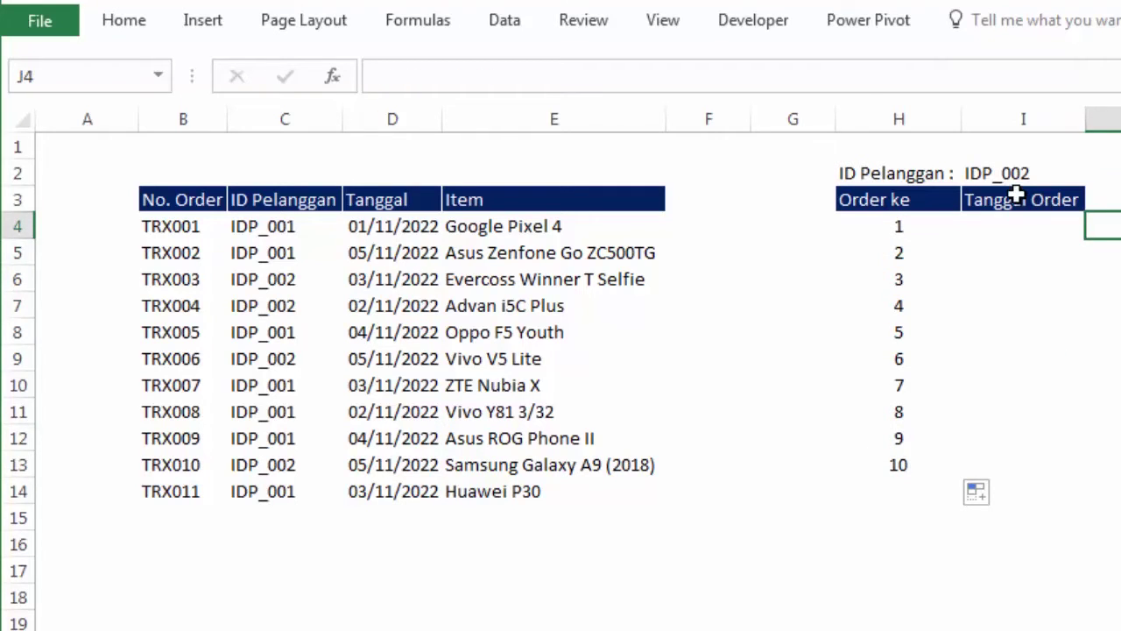
left_click(1017, 196)
left_click(1100, 235)
left_click(890, 222)
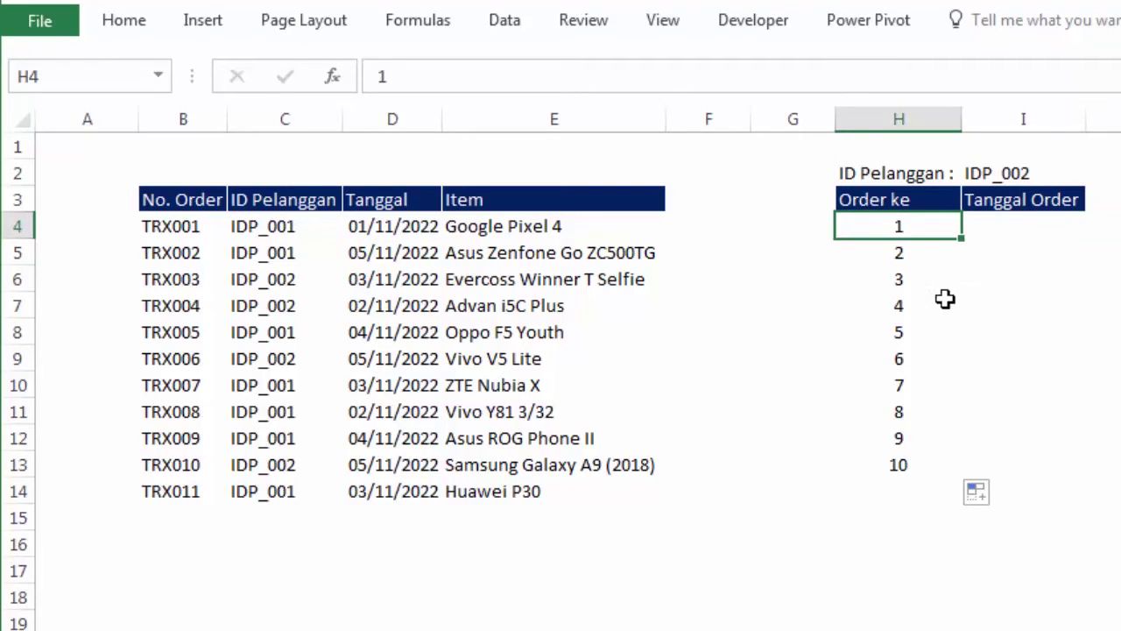
left_click(1041, 228)
left_click(882, 252)
left_click(1050, 253)
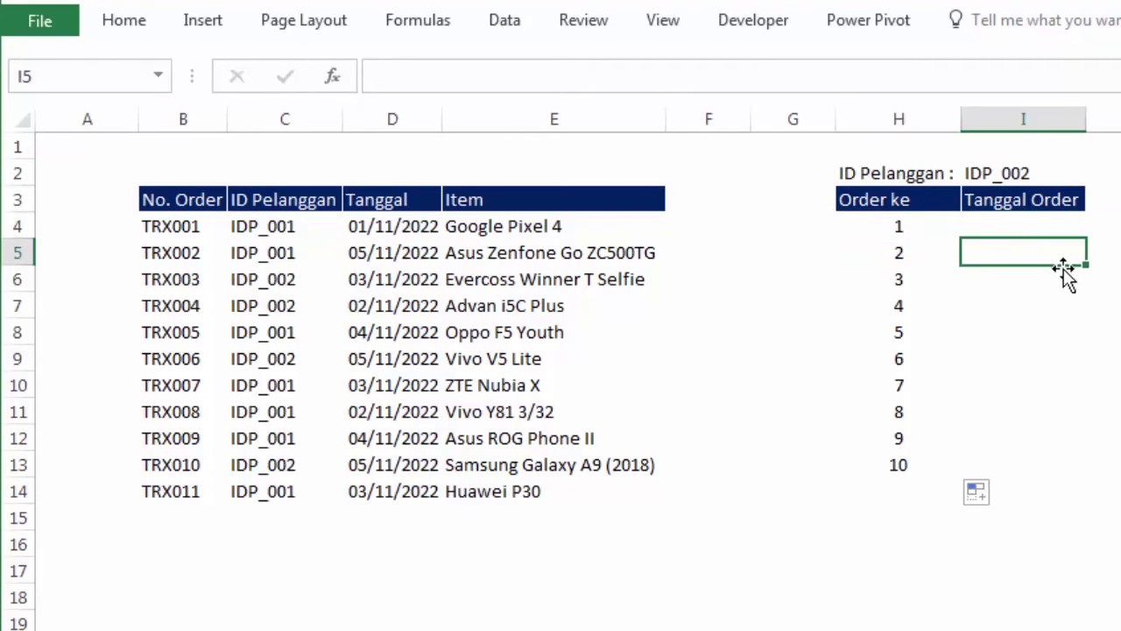
left_click(1051, 227)
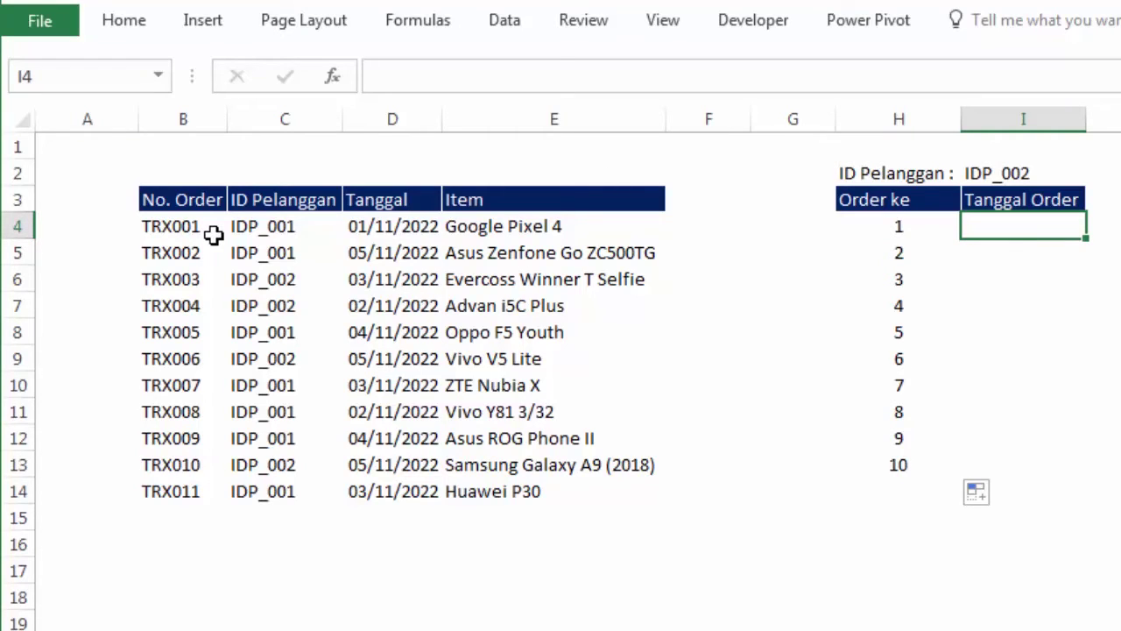
left_click(295, 226)
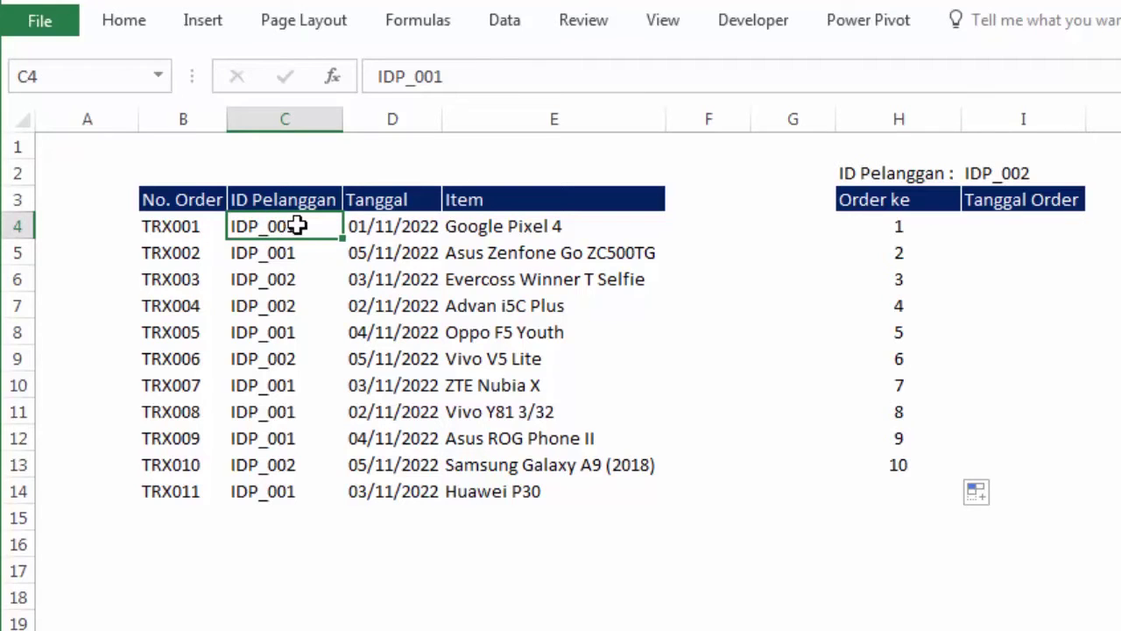
left_click(426, 226)
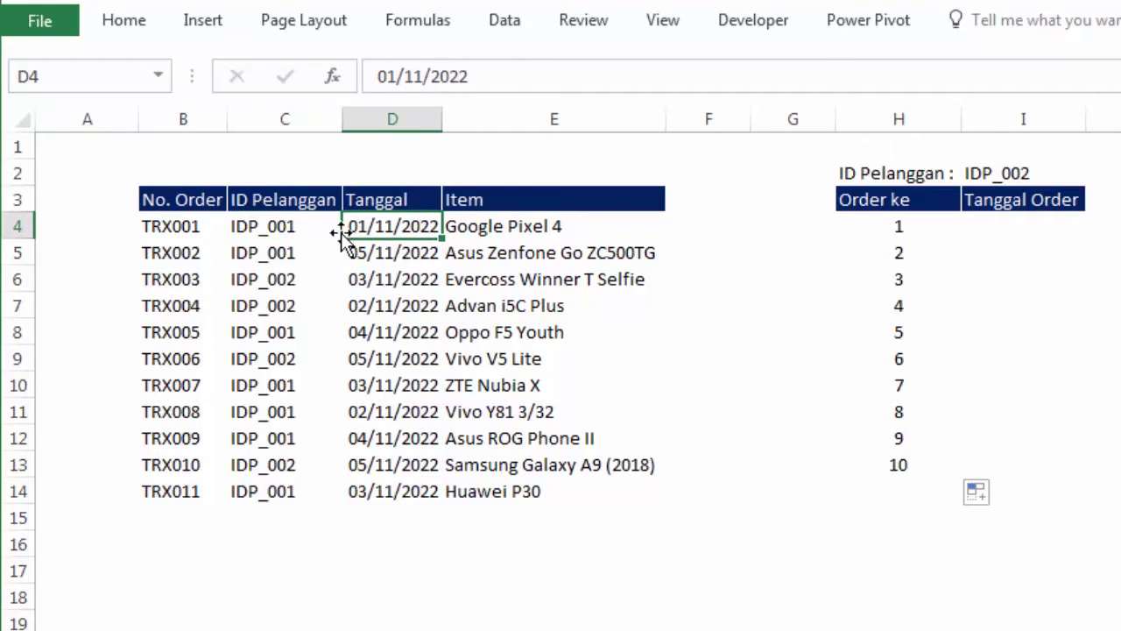
left_click(291, 226)
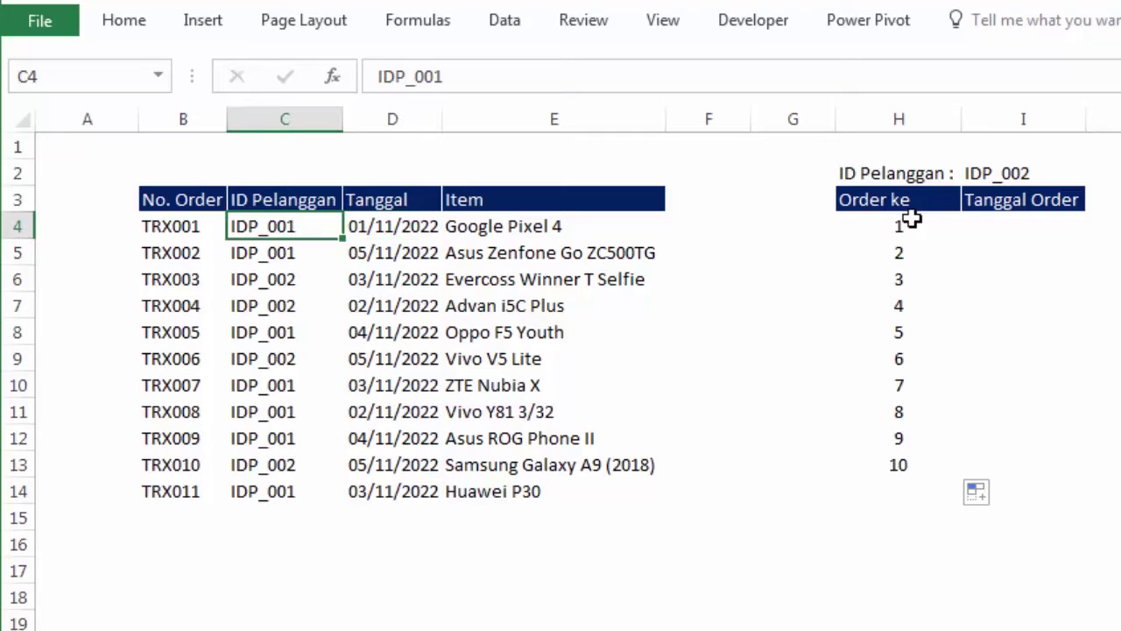
left_click(407, 230)
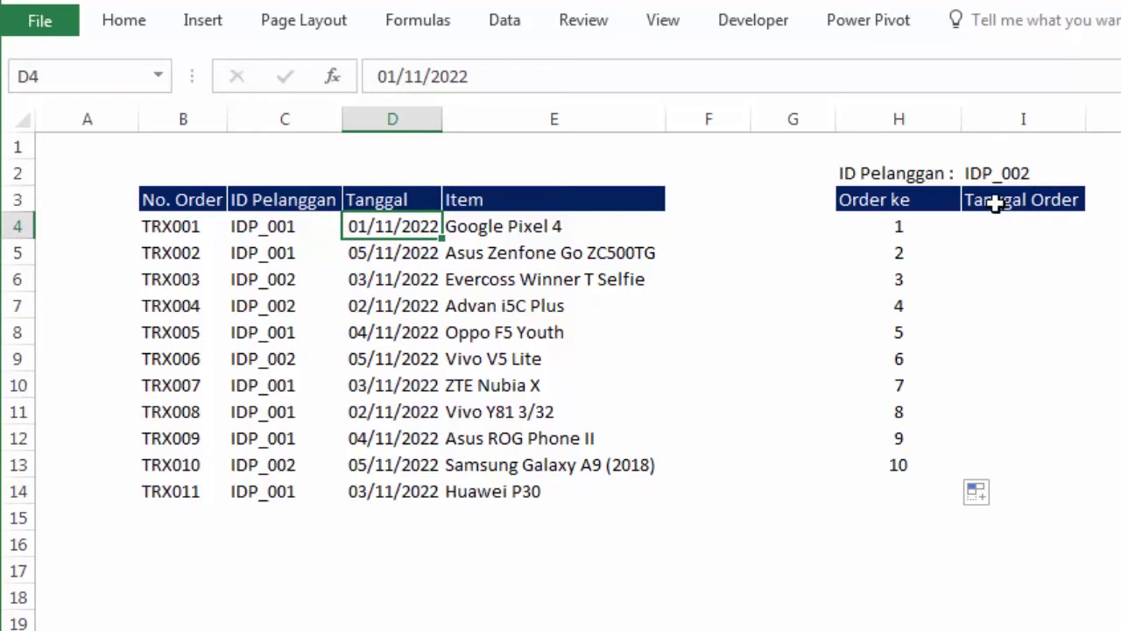
left_click(279, 280)
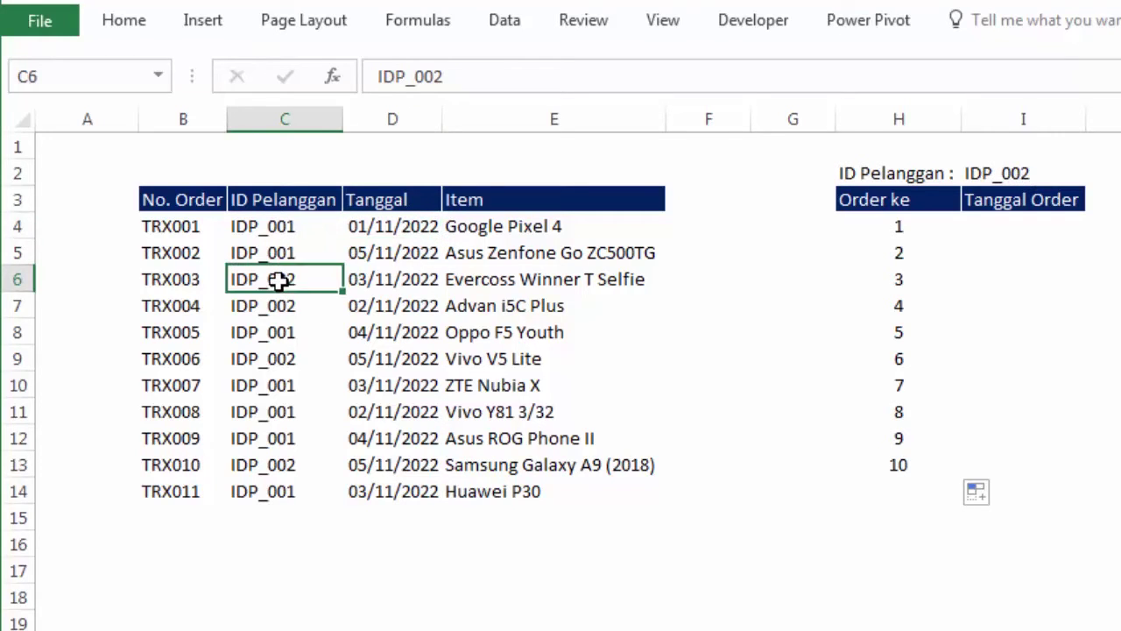
left_click(390, 281)
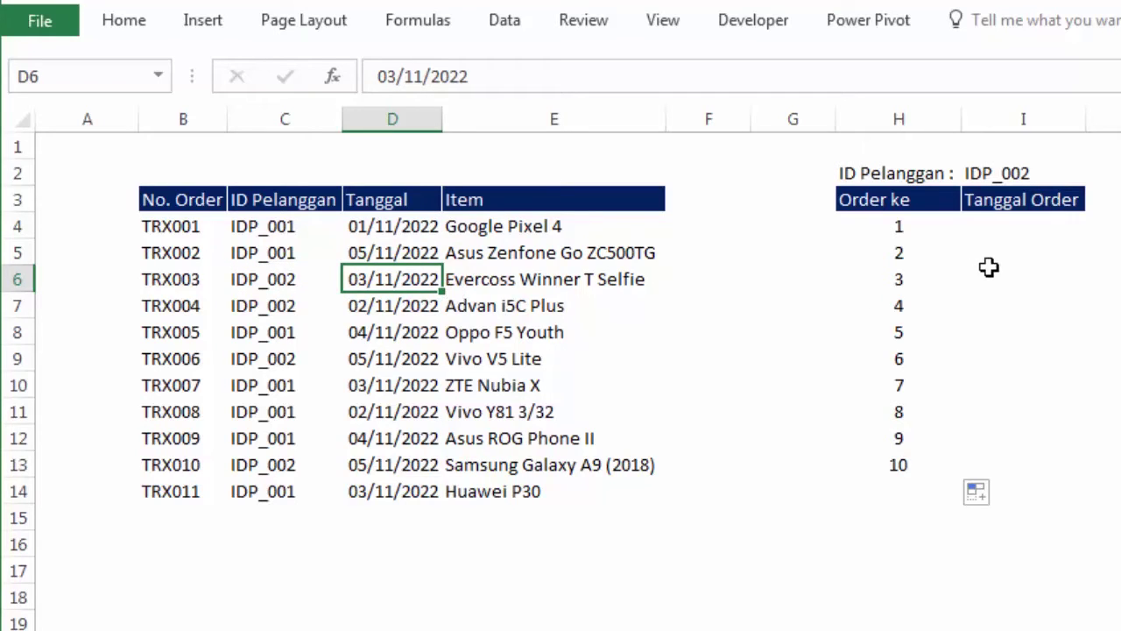
left_click(1029, 235)
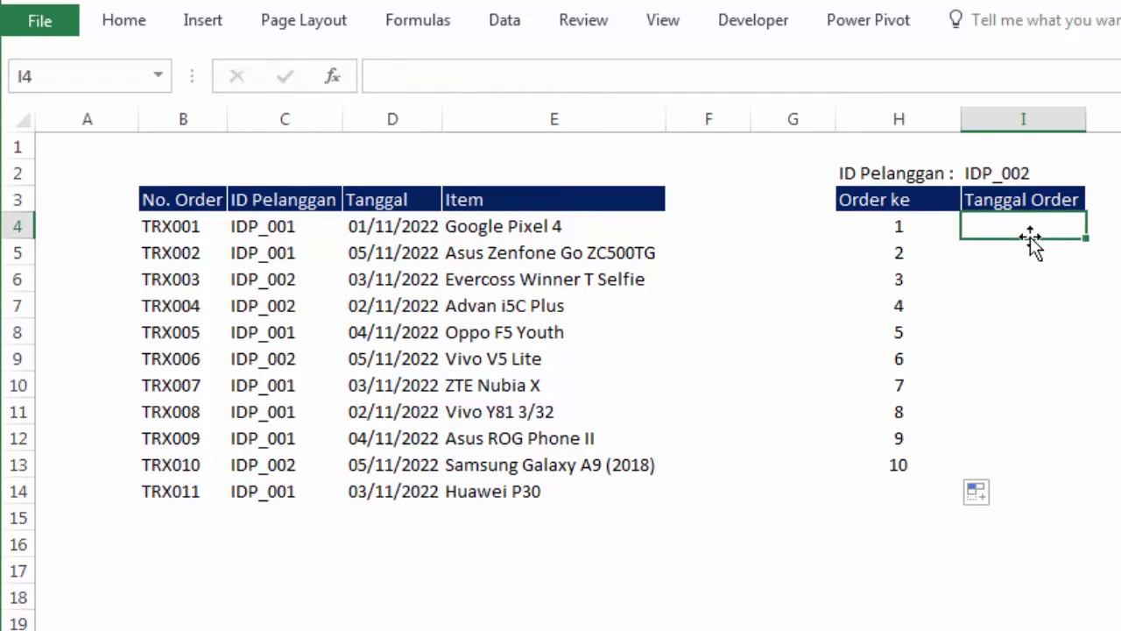
left_click(249, 308)
left_click(355, 312)
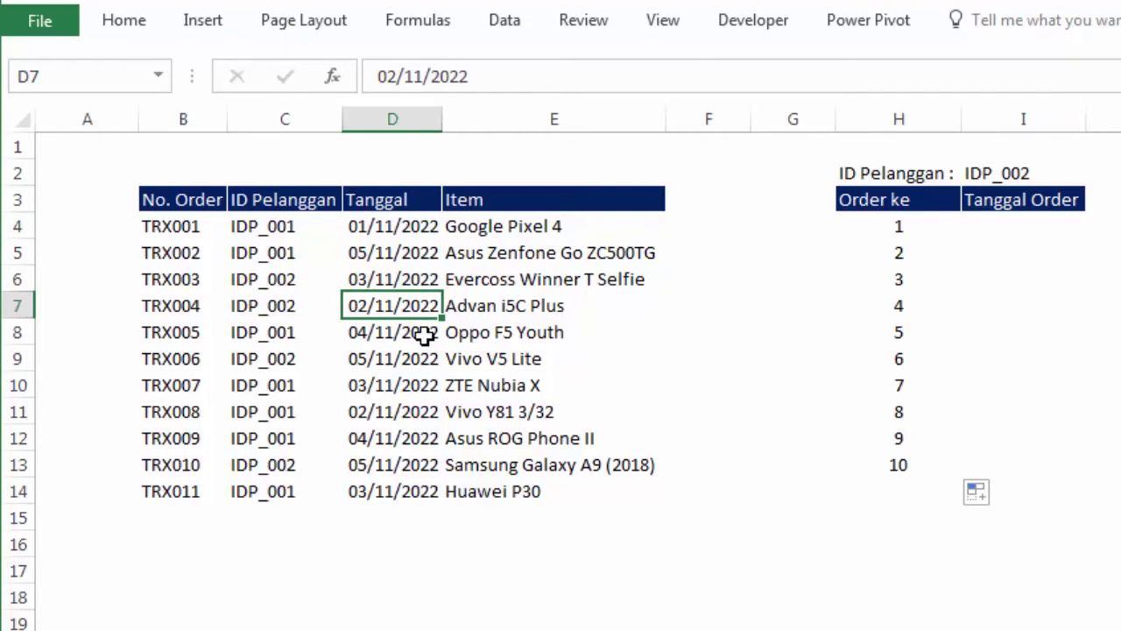
left_click(1023, 244)
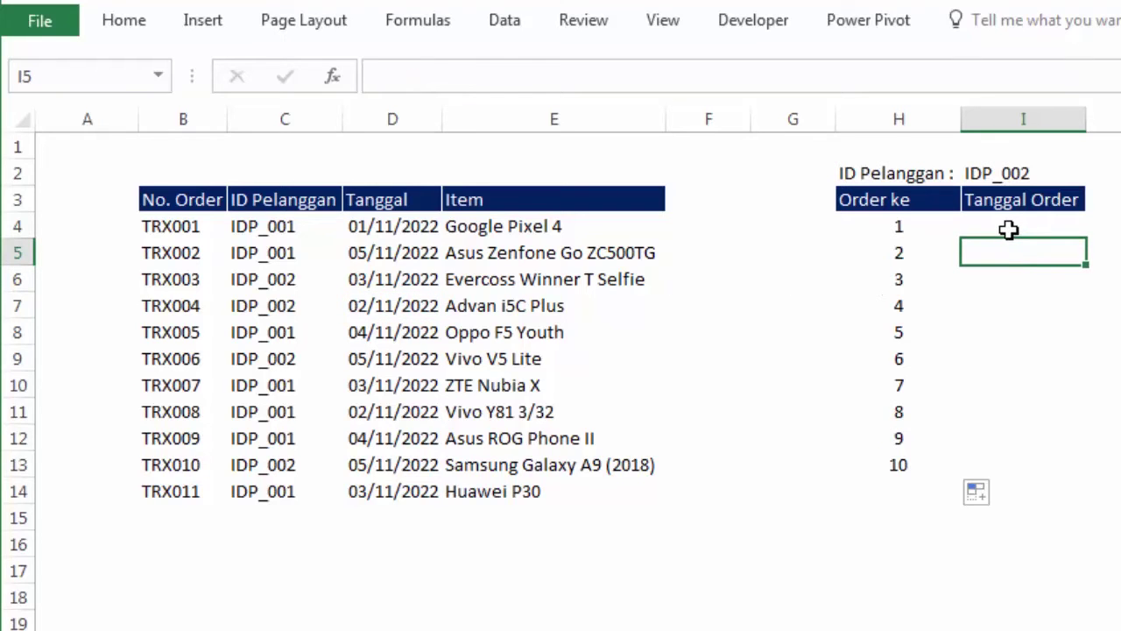
left_click(1010, 229)
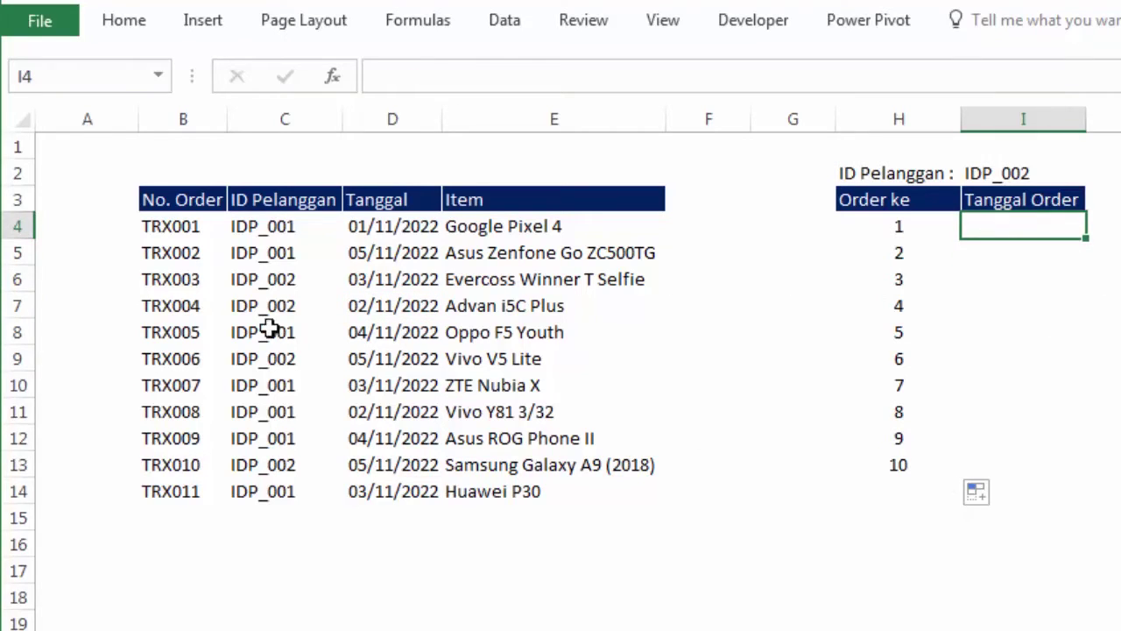
left_click(88, 218)
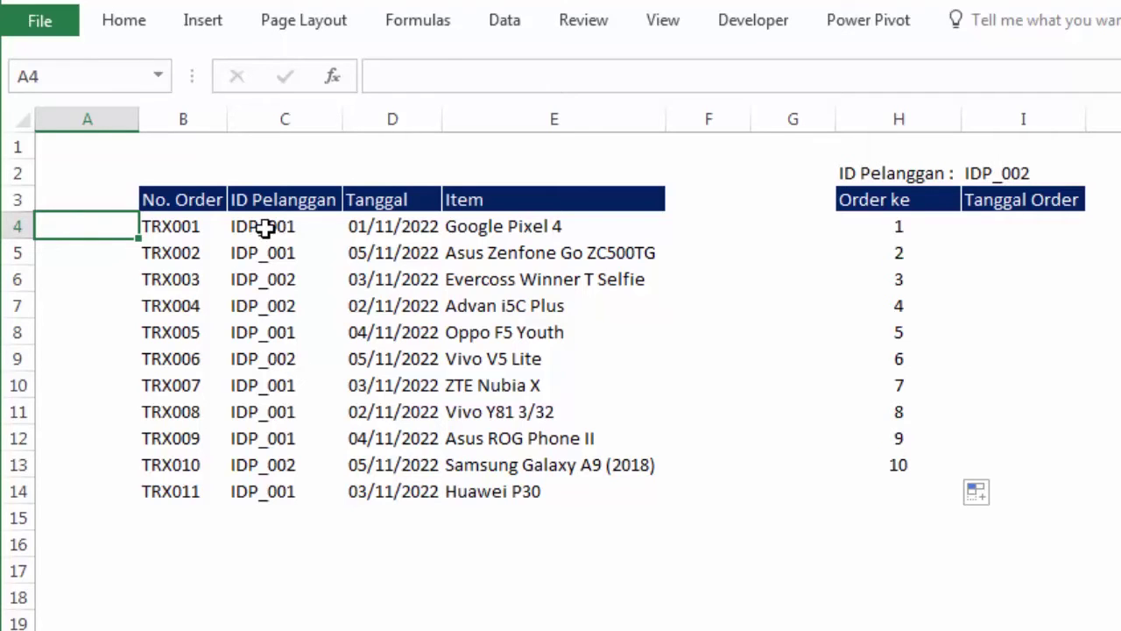
Step: Review the customer IDs in C4:C14 and start a COUNTIF formula in A4
left_click_drag(265, 228, 267, 253)
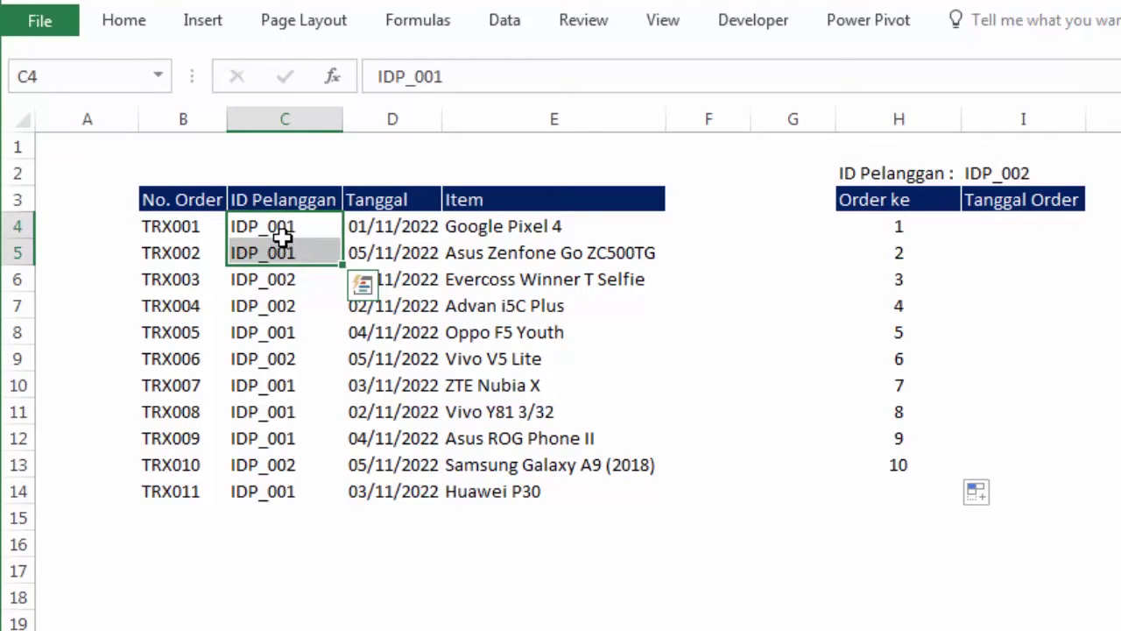
left_click_drag(311, 230, 309, 495)
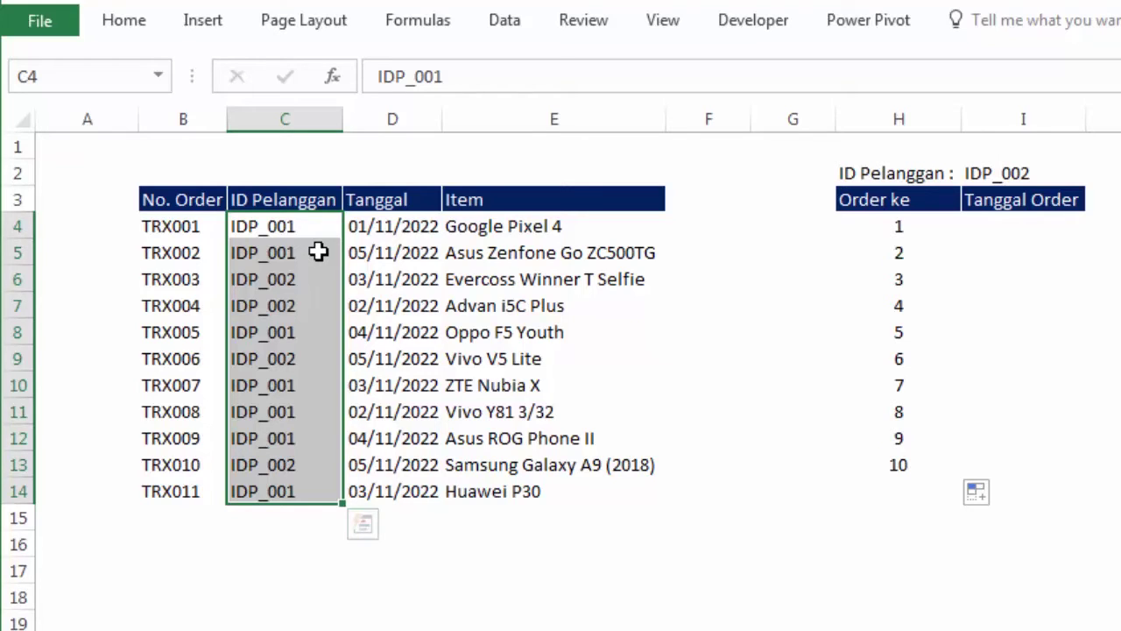
left_click(105, 224)
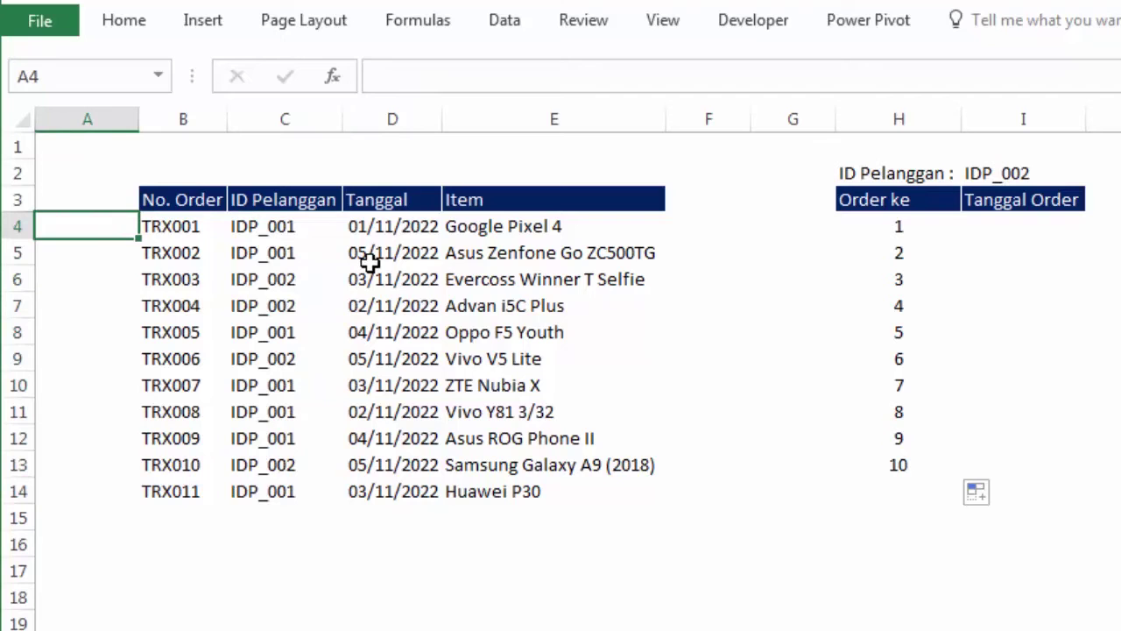
type("=coun")
key("Tab")
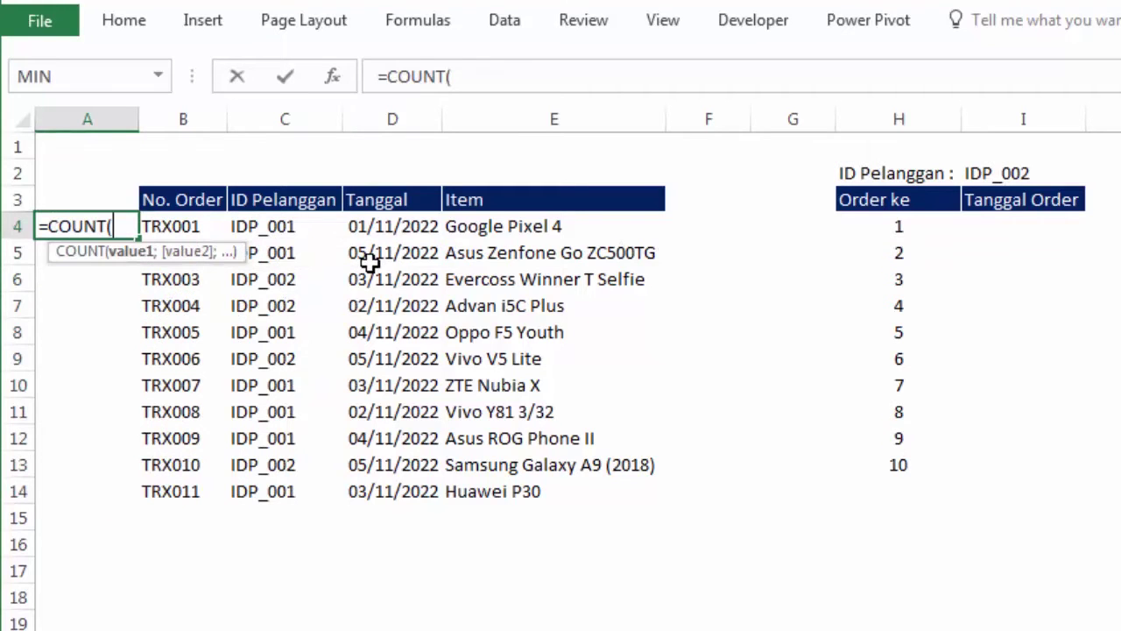
key("BackSpace")
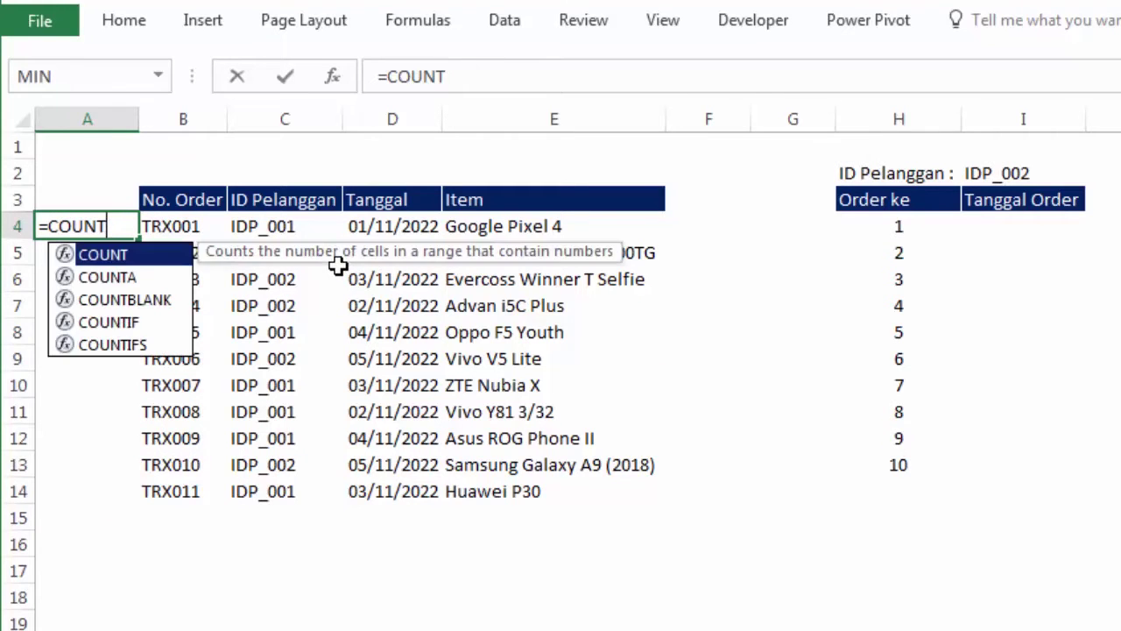
key("Down")
key("Down")
key("Down")
key("Tab")
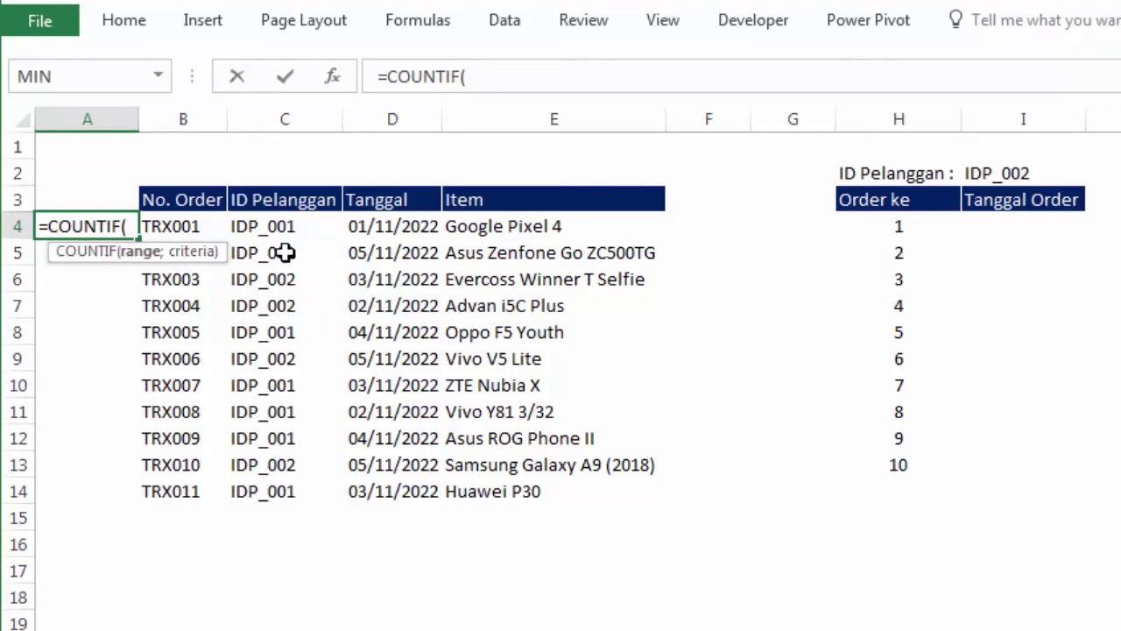
Step: Complete A4 as =COUNTIF($C$4:C4;C4) with the range start locked, showing 1
left_click(259, 224)
type(":C4")
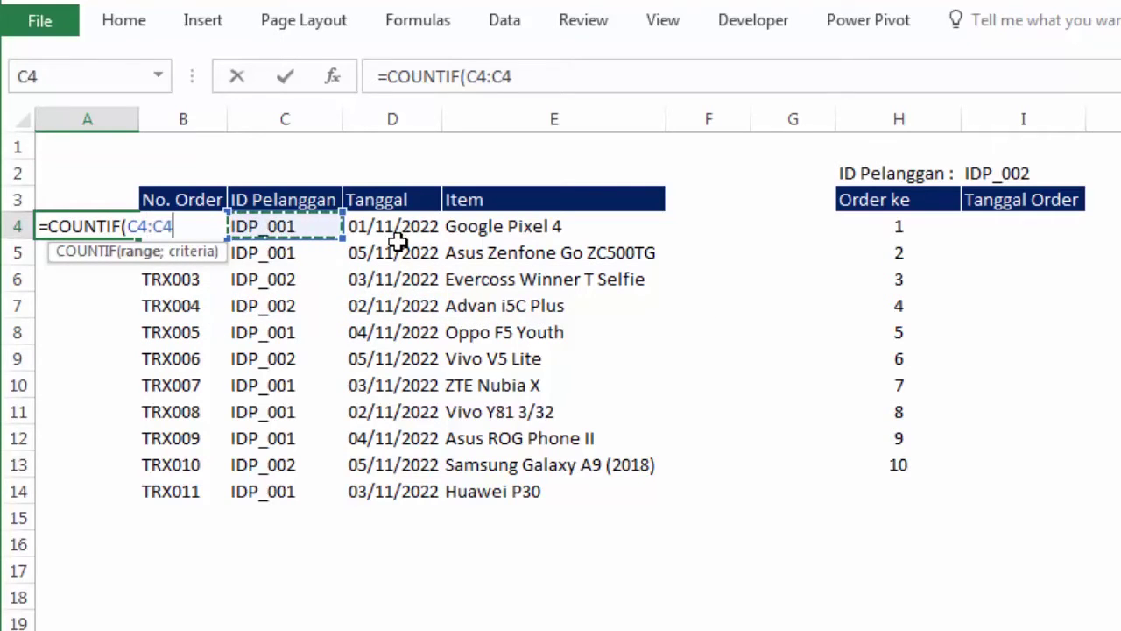
type(";")
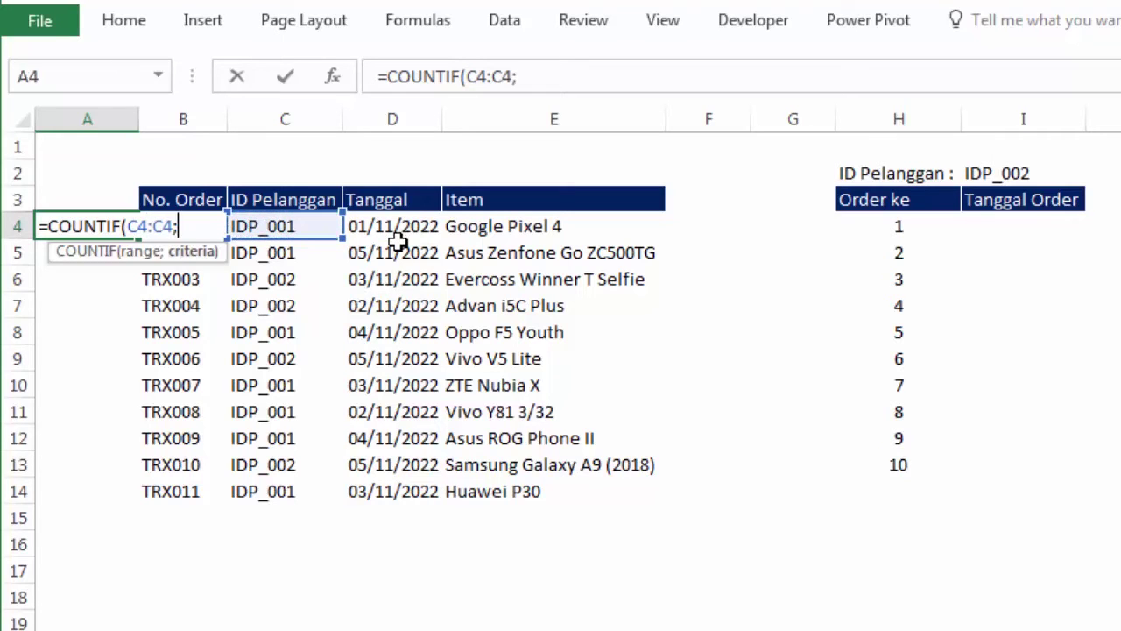
left_click(296, 229)
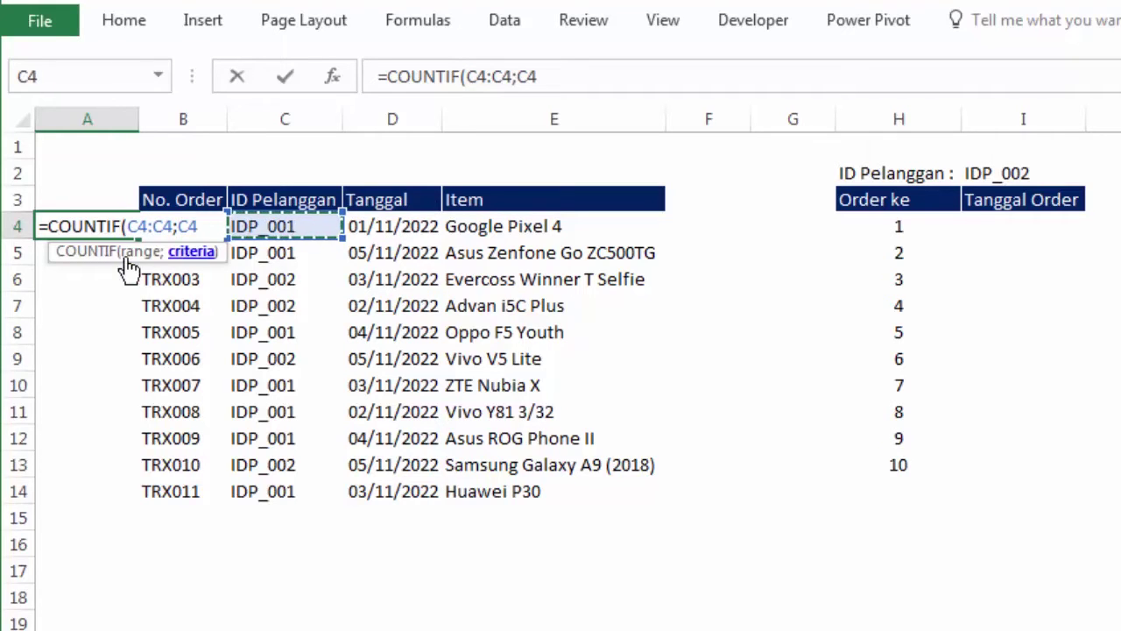
key("F2")
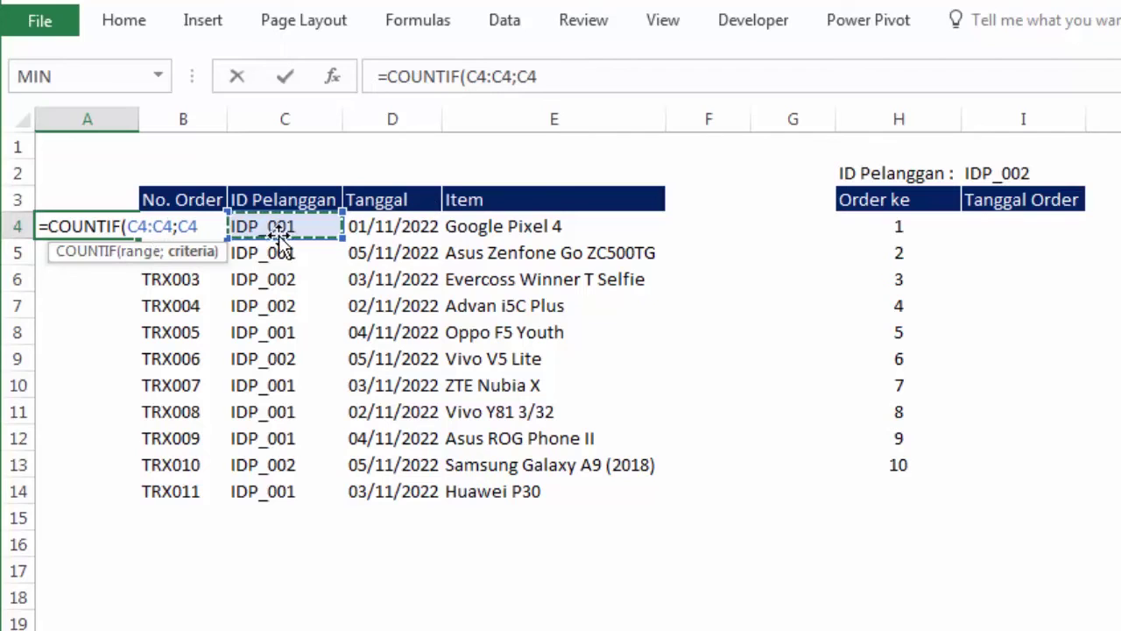
left_click(164, 229)
key("F4")
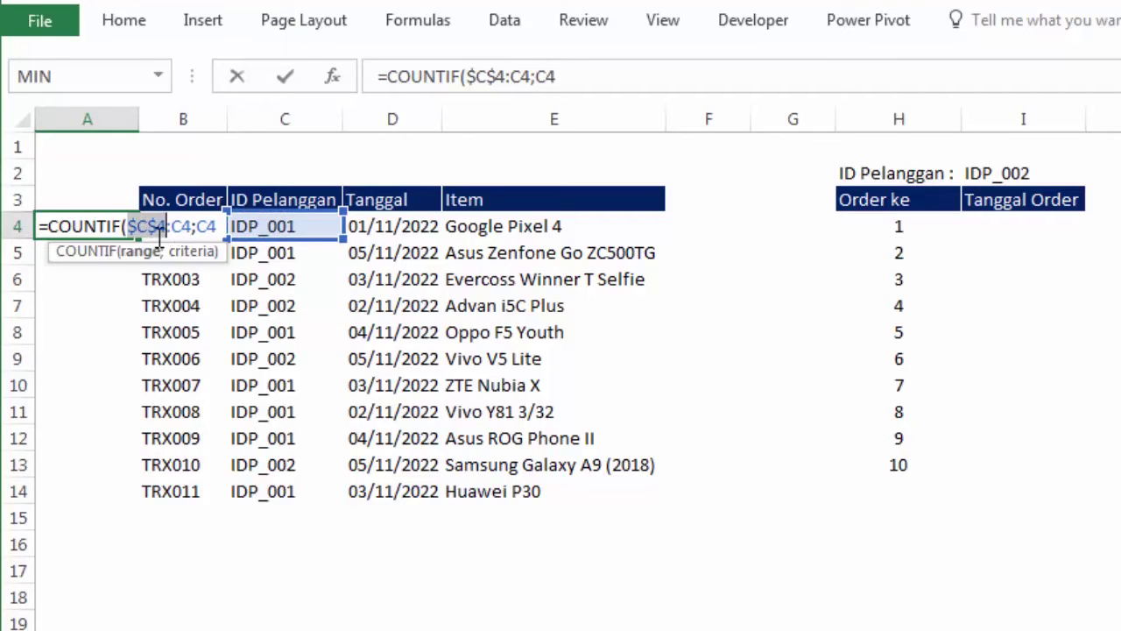
mouse_move(160, 230)
left_mouse_down()
mouse_move(195, 230)
mouse_move(166, 229)
left_mouse_up()
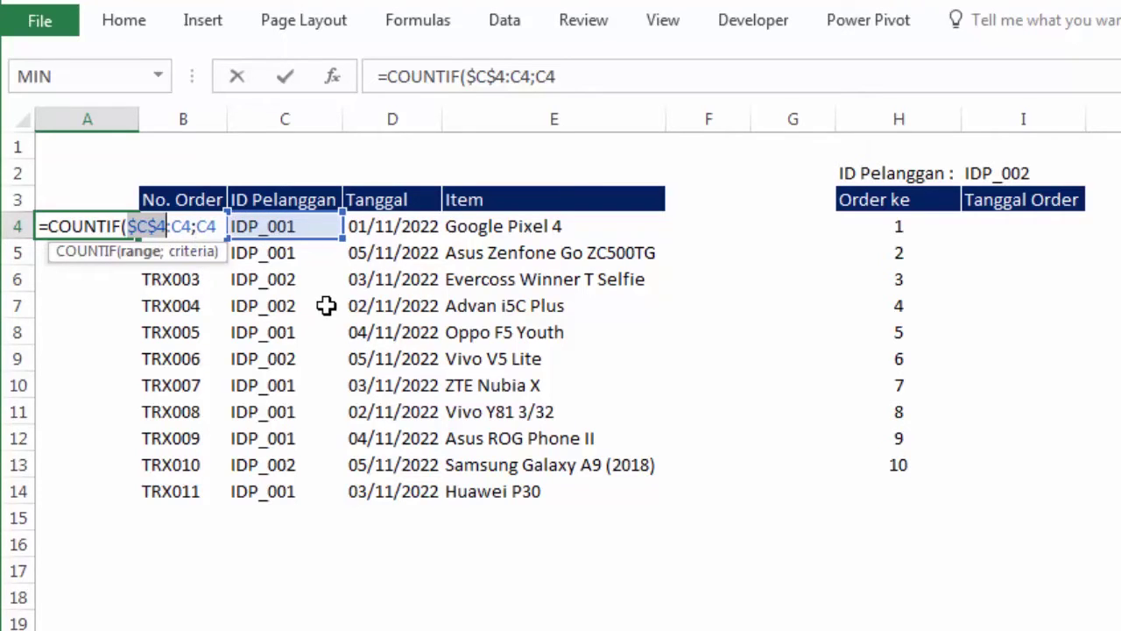
key("Return")
left_click(123, 225)
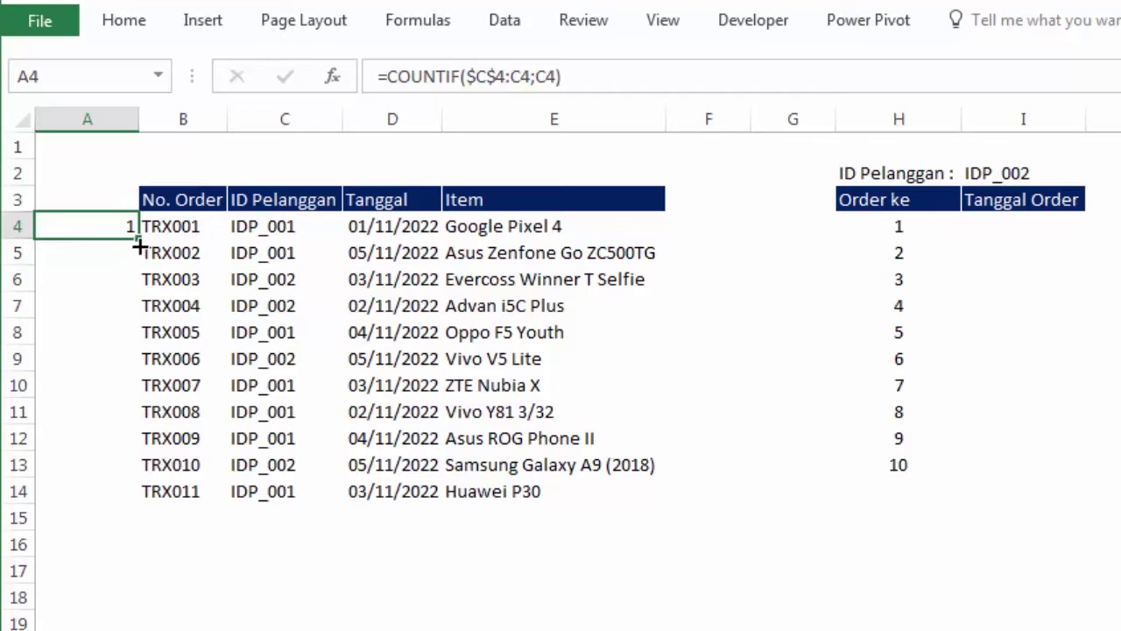
Step: Copy the running COUNTIF from A4 down to A14 and compare A5 with A4
left_click_drag(139, 248, 143, 501)
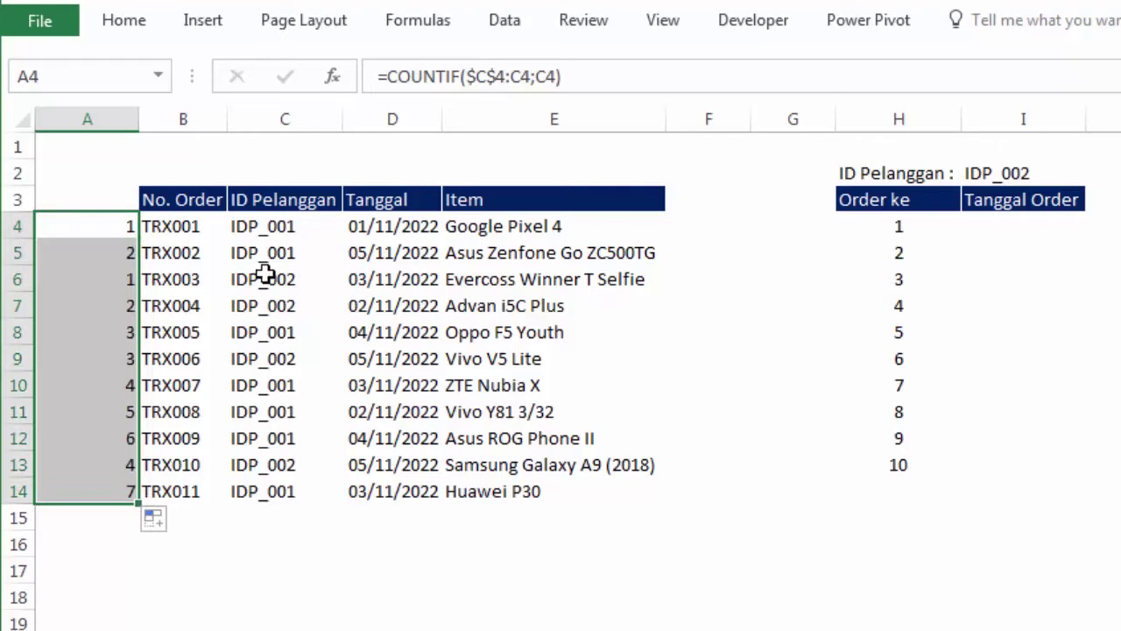
left_click(111, 254)
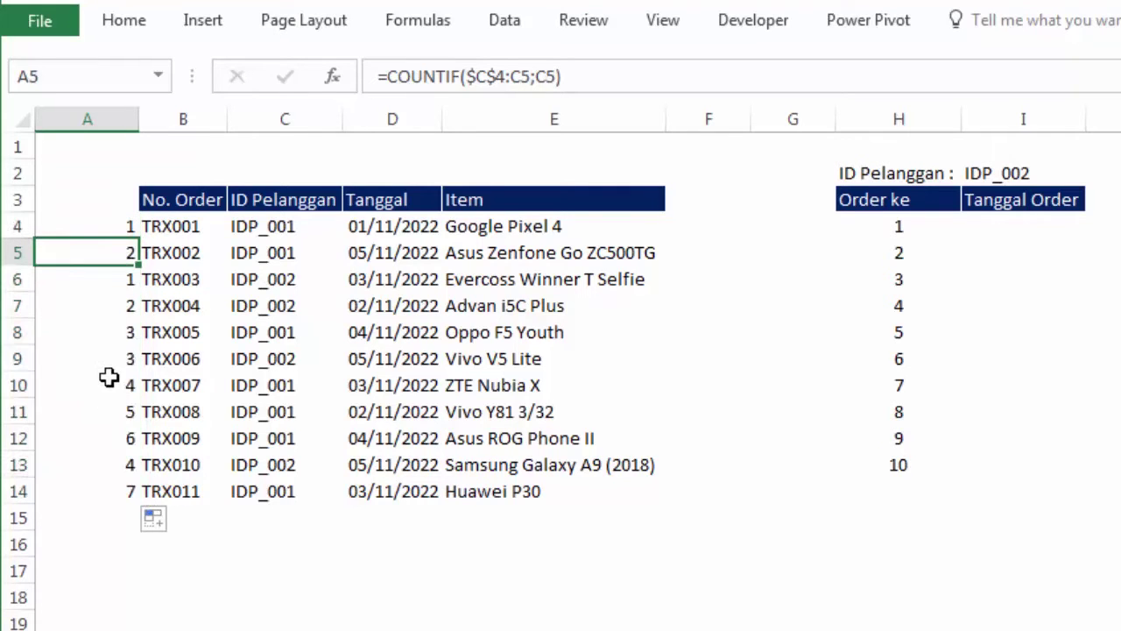
left_click(128, 227)
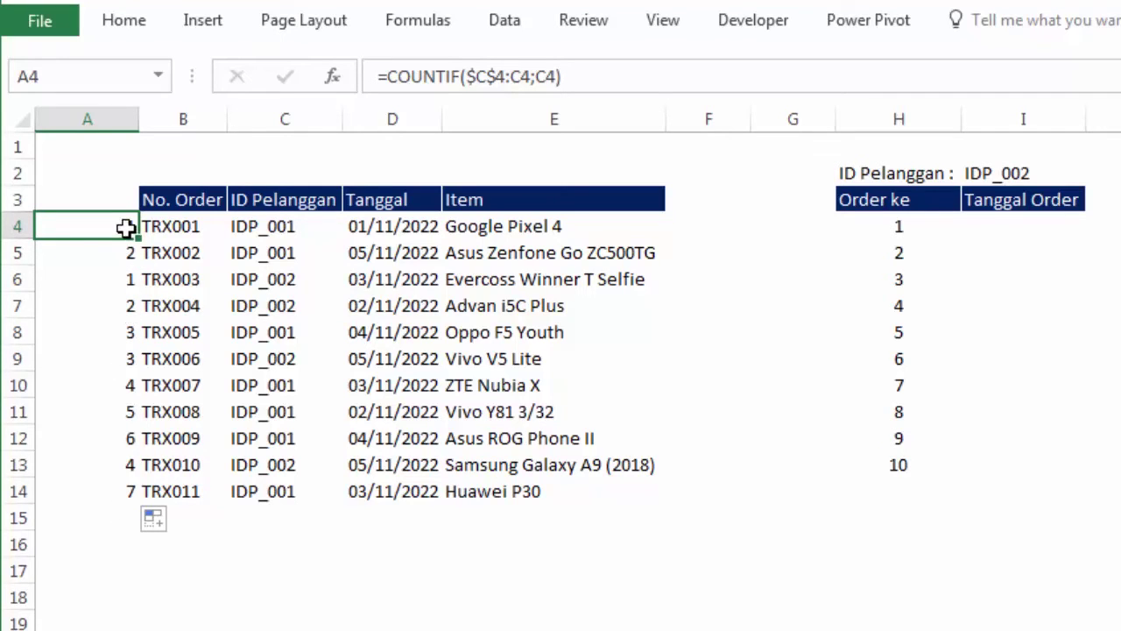
left_click(283, 222)
left_click(119, 224)
left_click(261, 253)
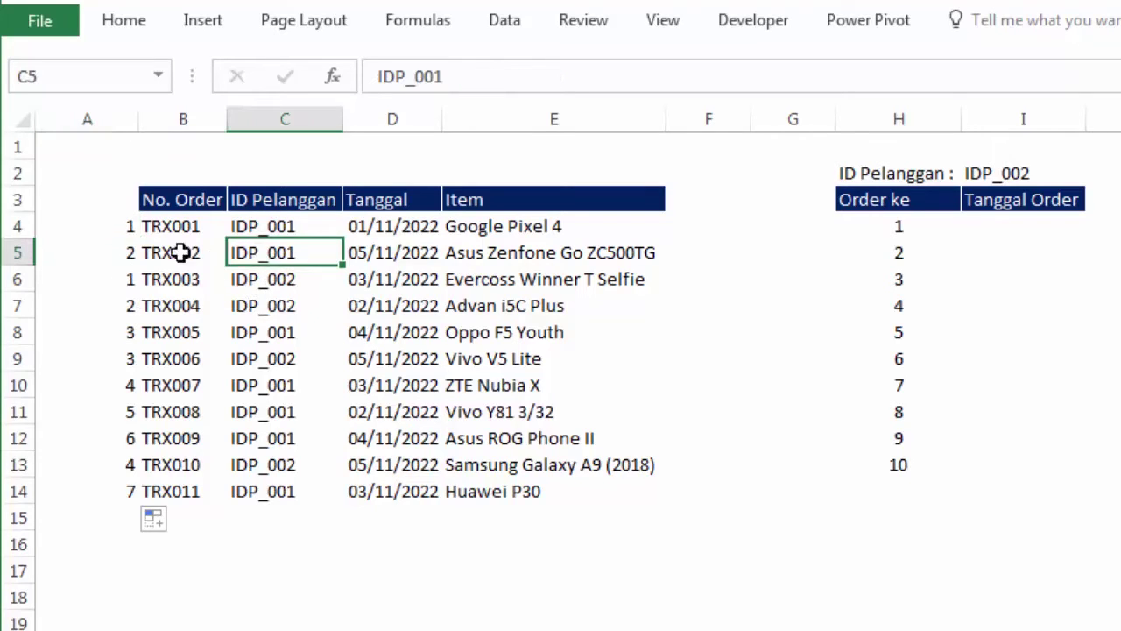
left_click(129, 251)
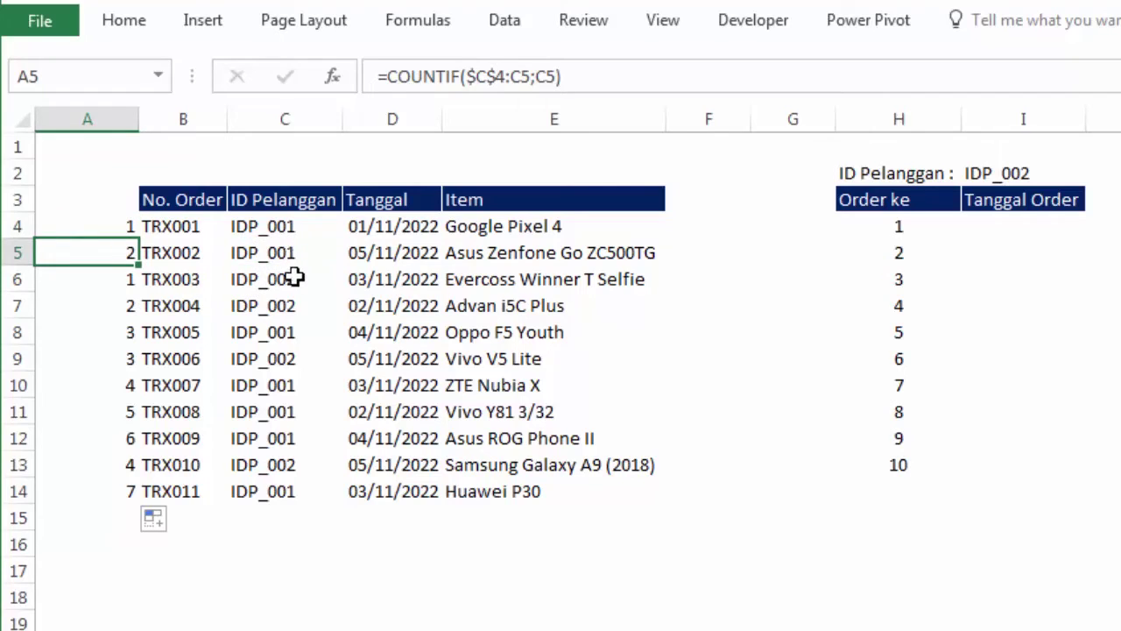
Step: Check the running counts in rows 5–10 against their customer IDs in column C
left_click(289, 333)
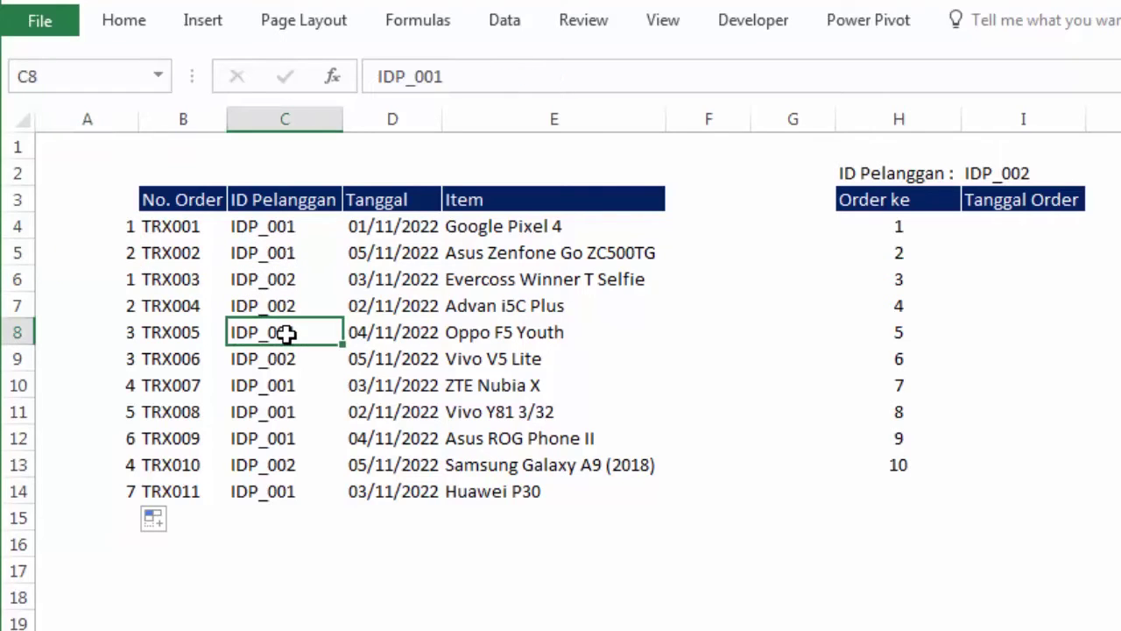
left_click(129, 330)
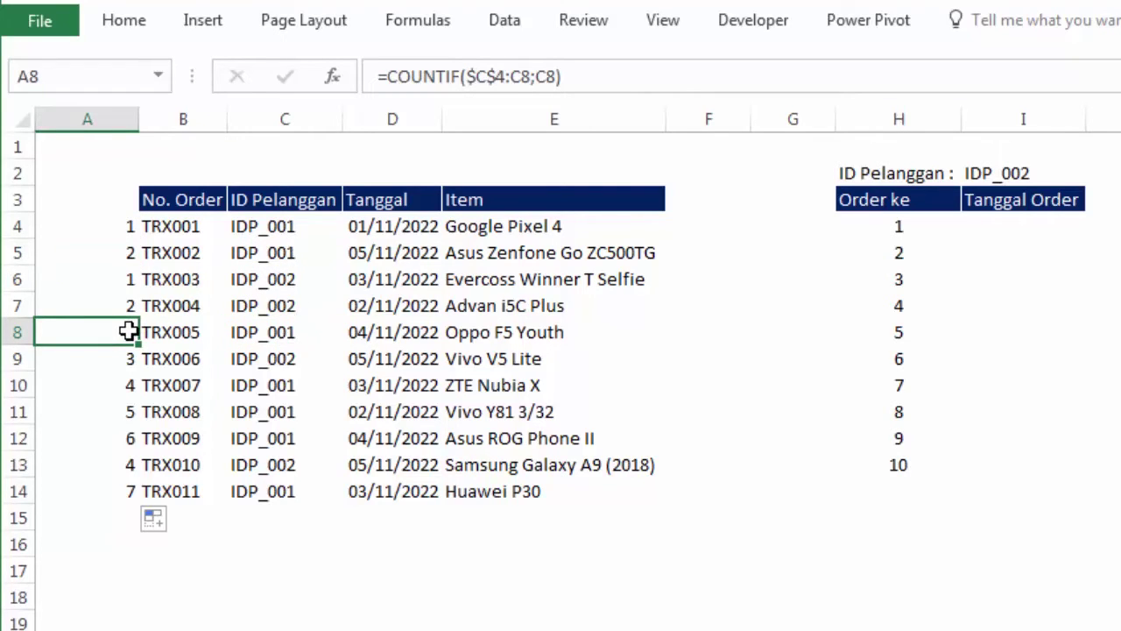
left_click(299, 386)
left_click(120, 386)
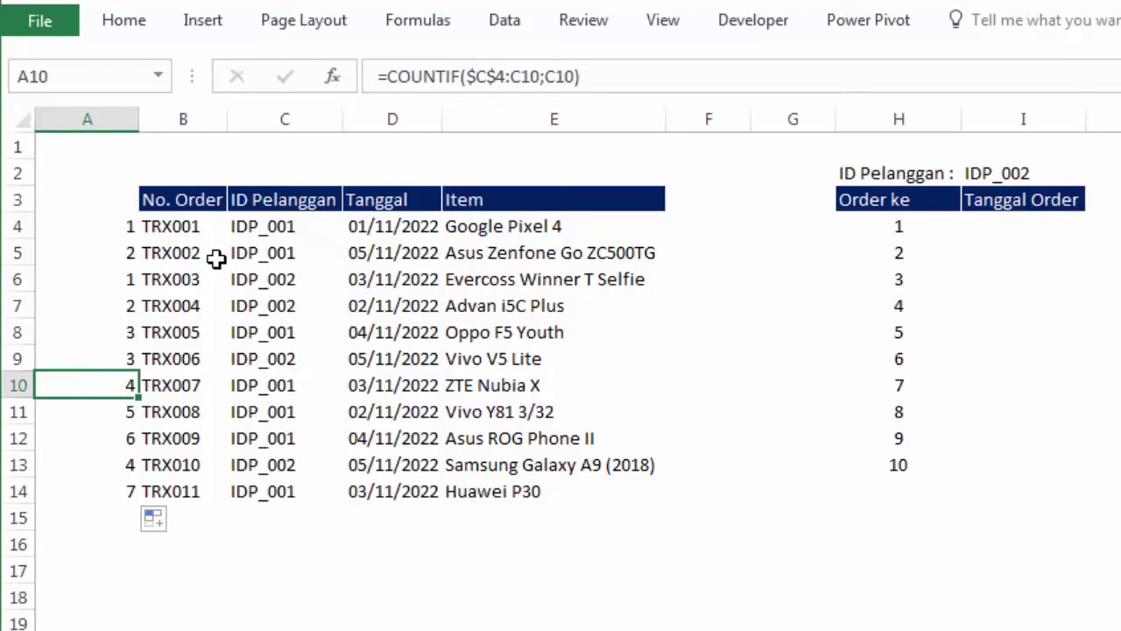
left_click(283, 280)
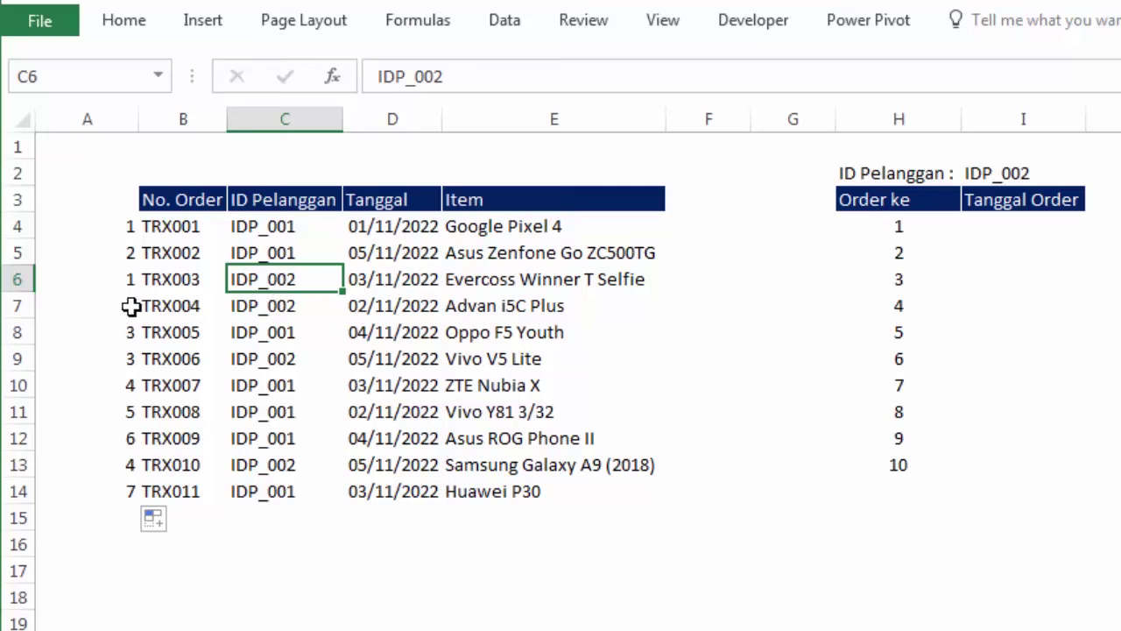
left_click(293, 307)
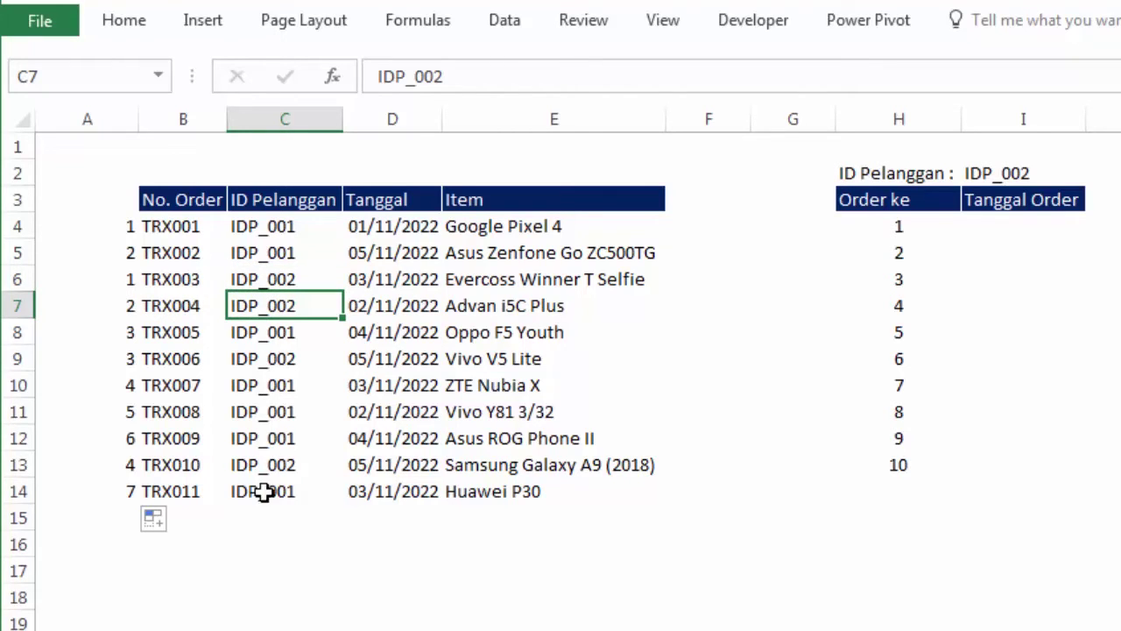
left_click(119, 247)
left_click(513, 304)
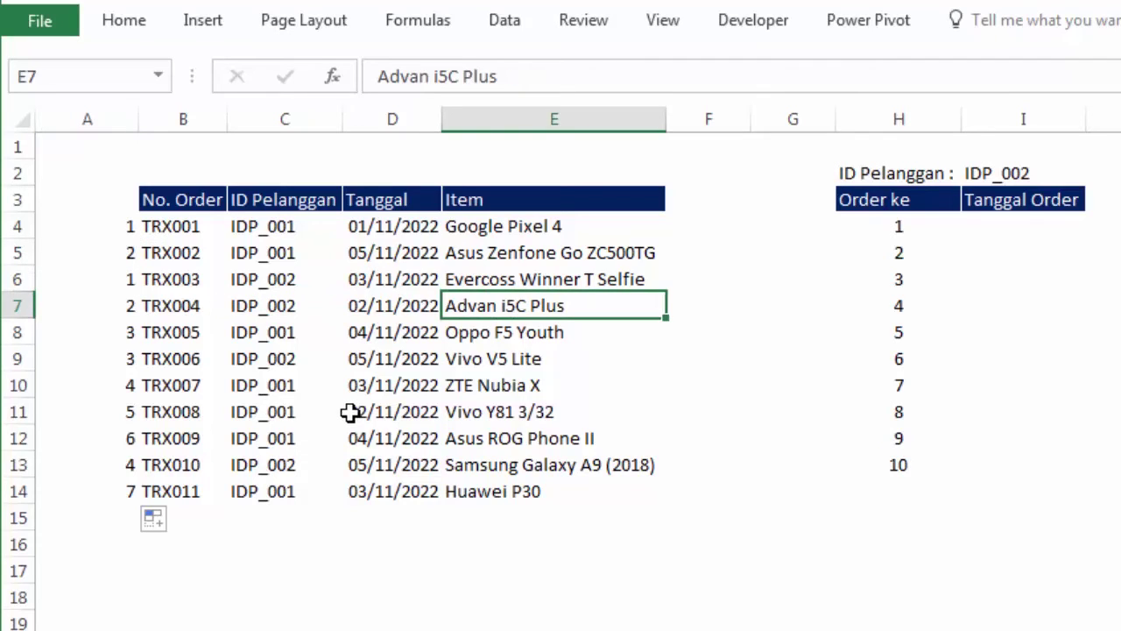
Step: Change A4 to =C4&"-"&COUNTIF($C$4:C4;C4) so it shows IDP_001-1
double_click(124, 226)
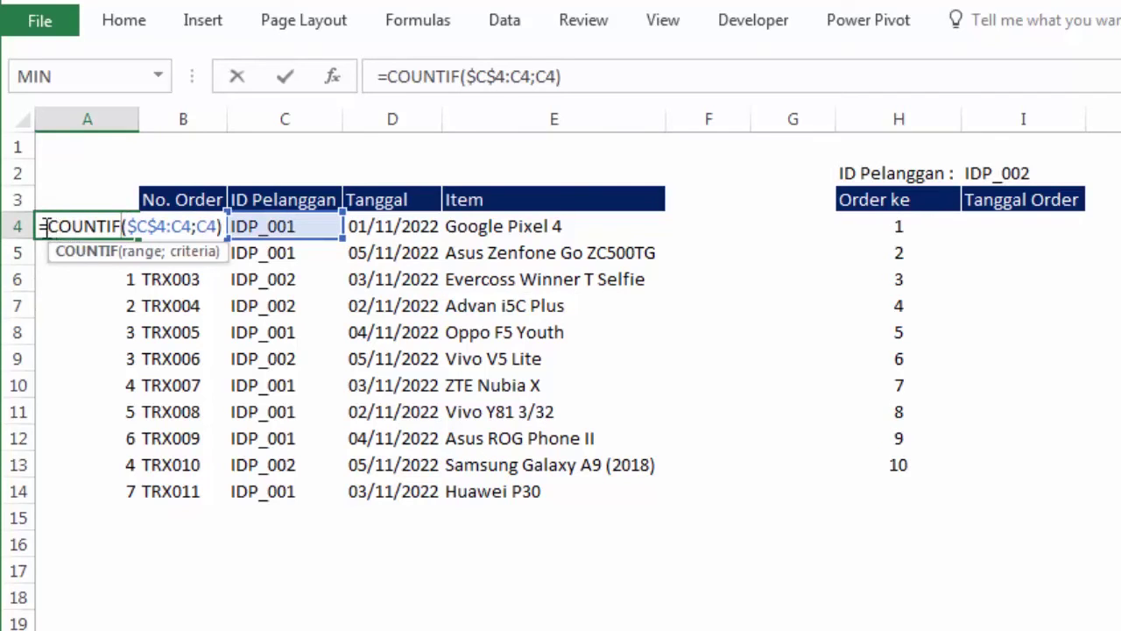
left_click(45, 226)
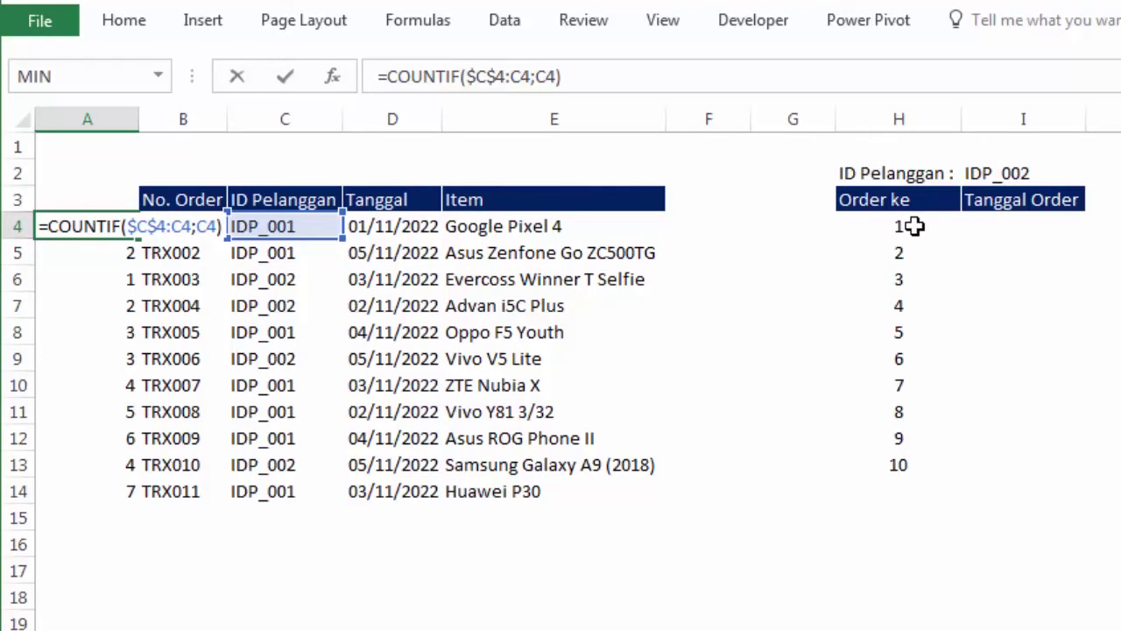
left_click(312, 221)
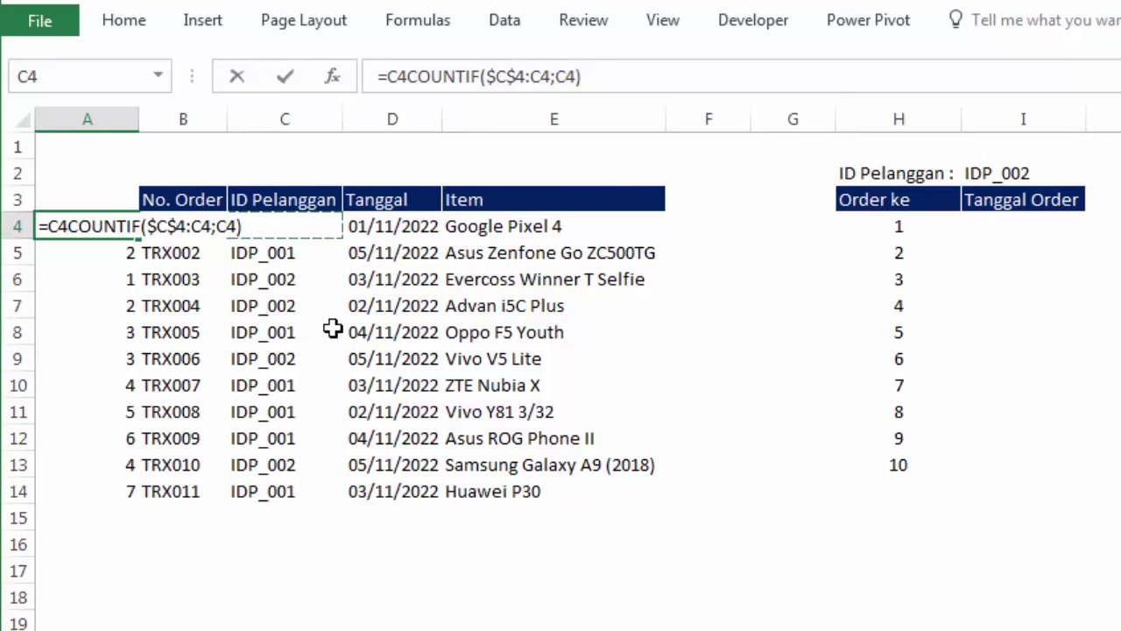
type("&")
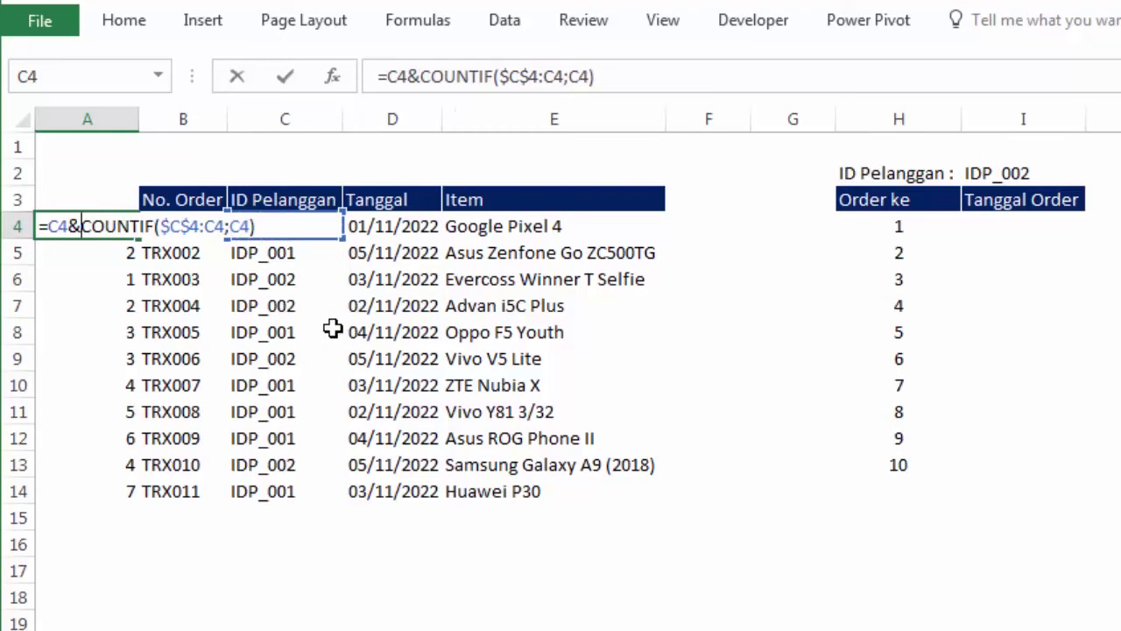
type("\"-")
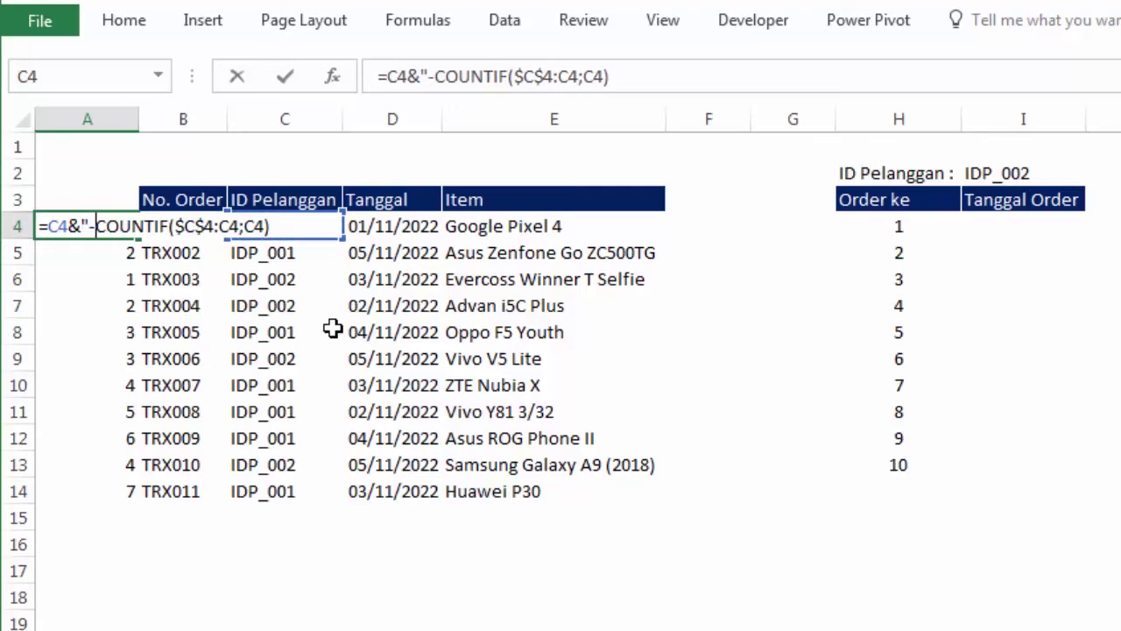
type("\"")
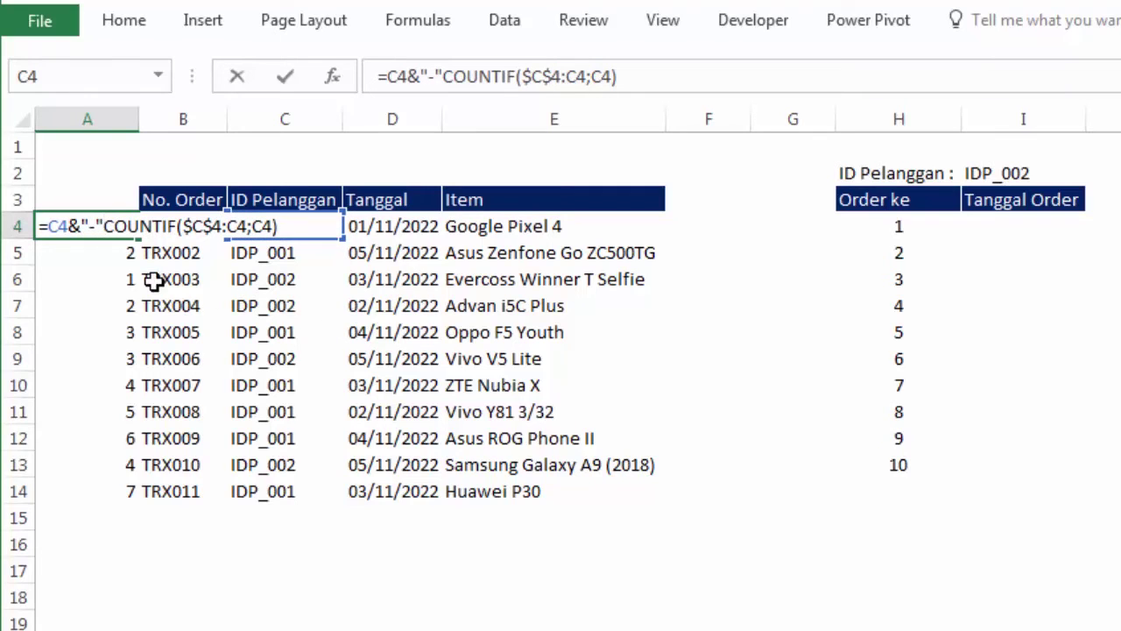
left_click(91, 234)
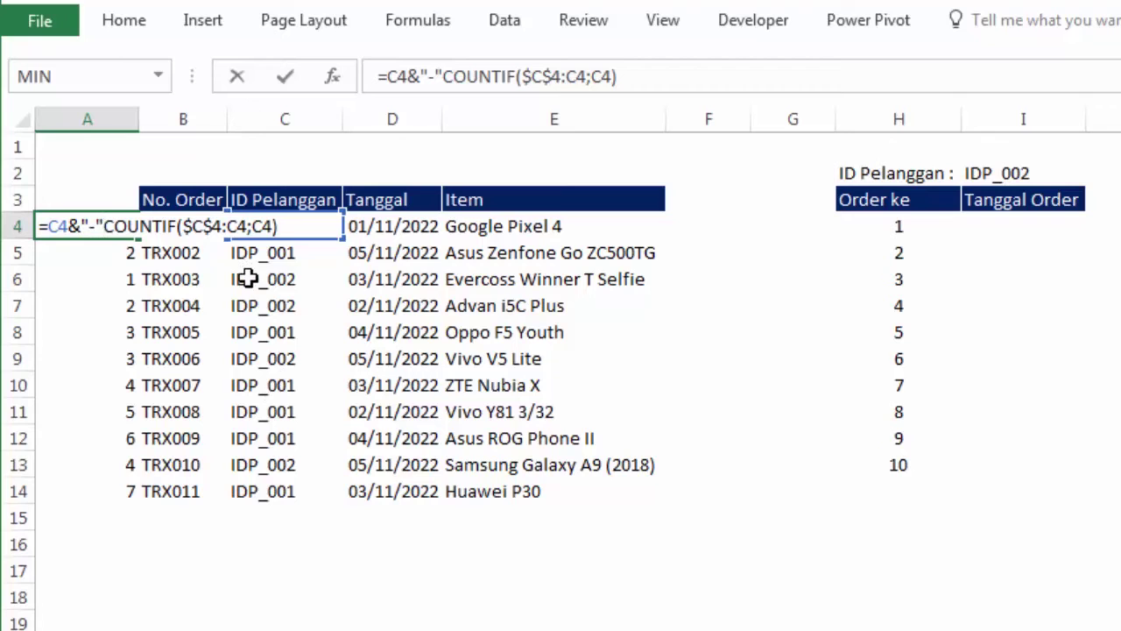
type("&")
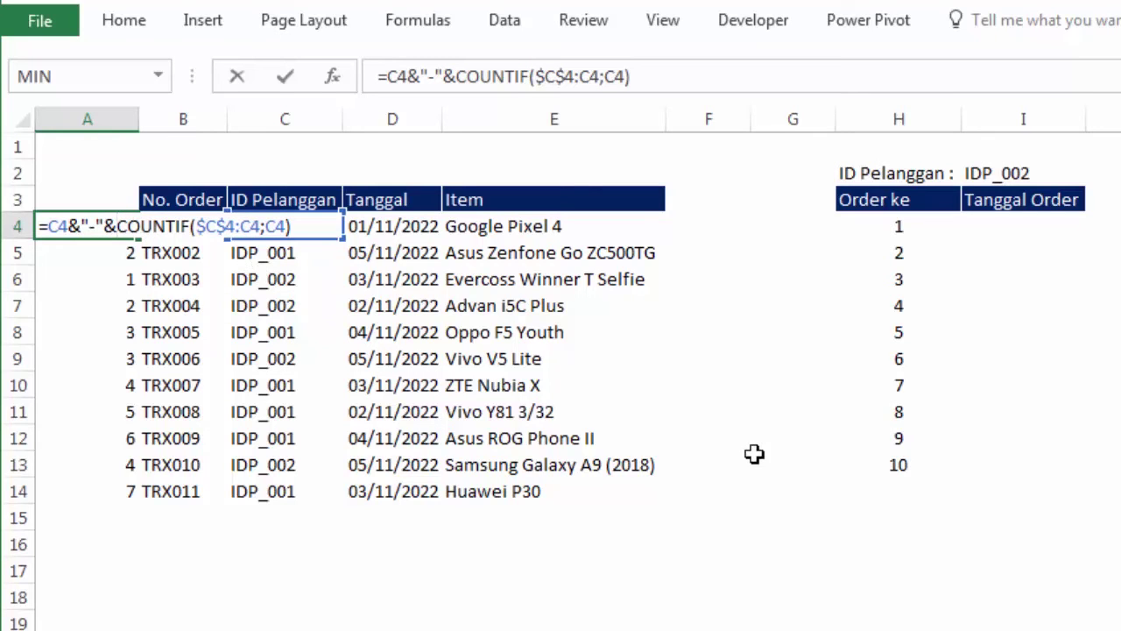
key("Return")
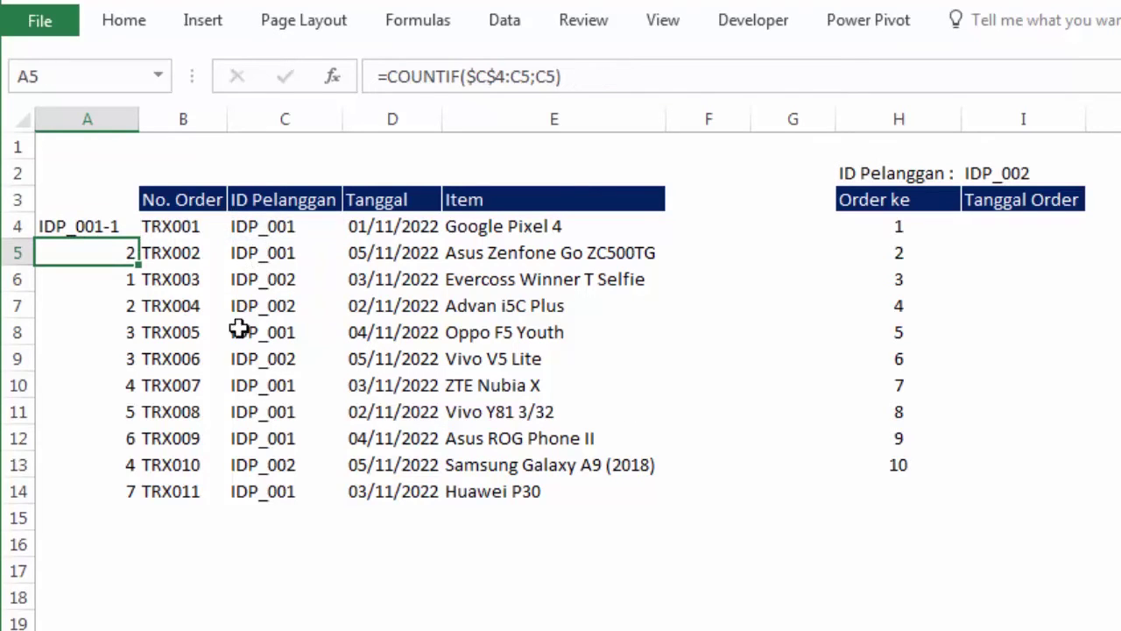
left_click(164, 392)
left_click(121, 225)
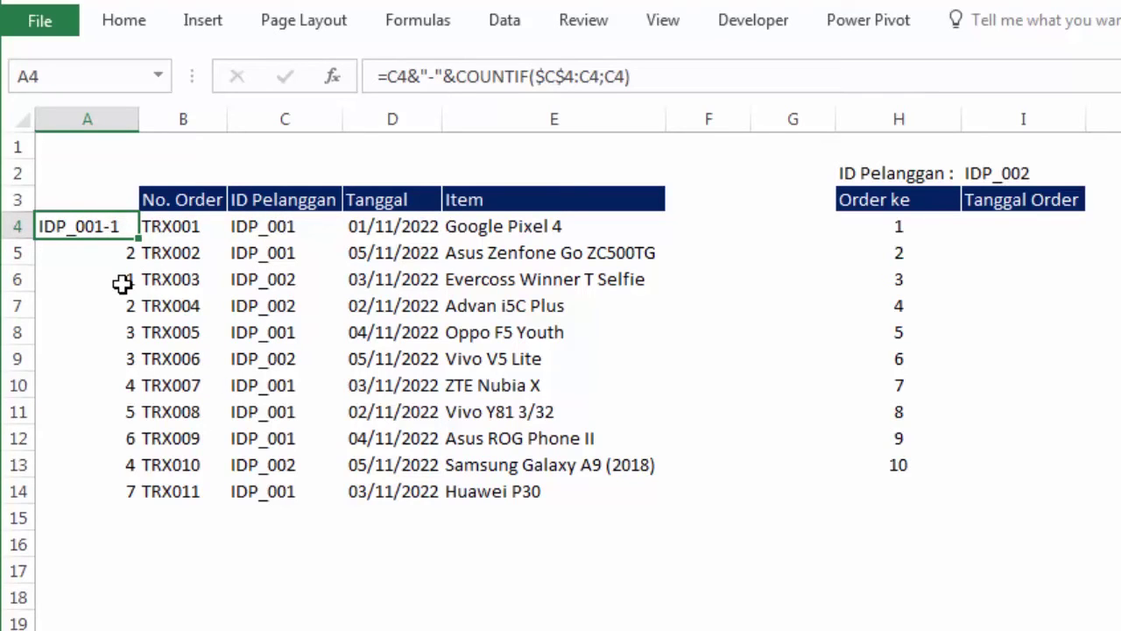
Step: Fill the key formula from A4 to A14 and verify keys like IDP_002-1 and IDP_001-7
left_click_drag(140, 236, 138, 497)
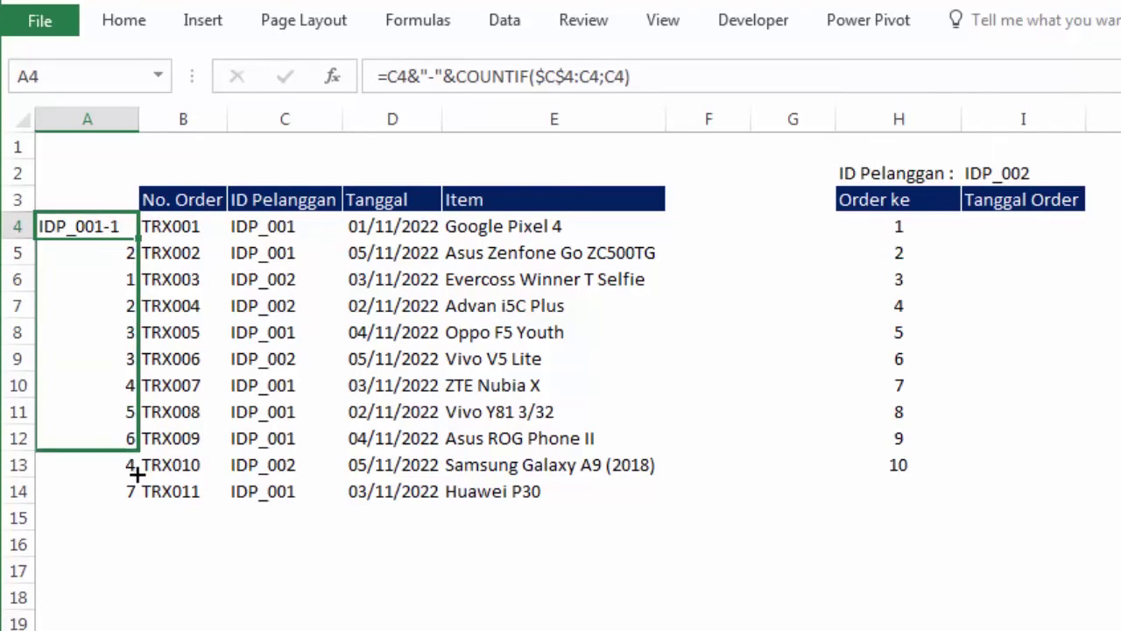
left_click(219, 544)
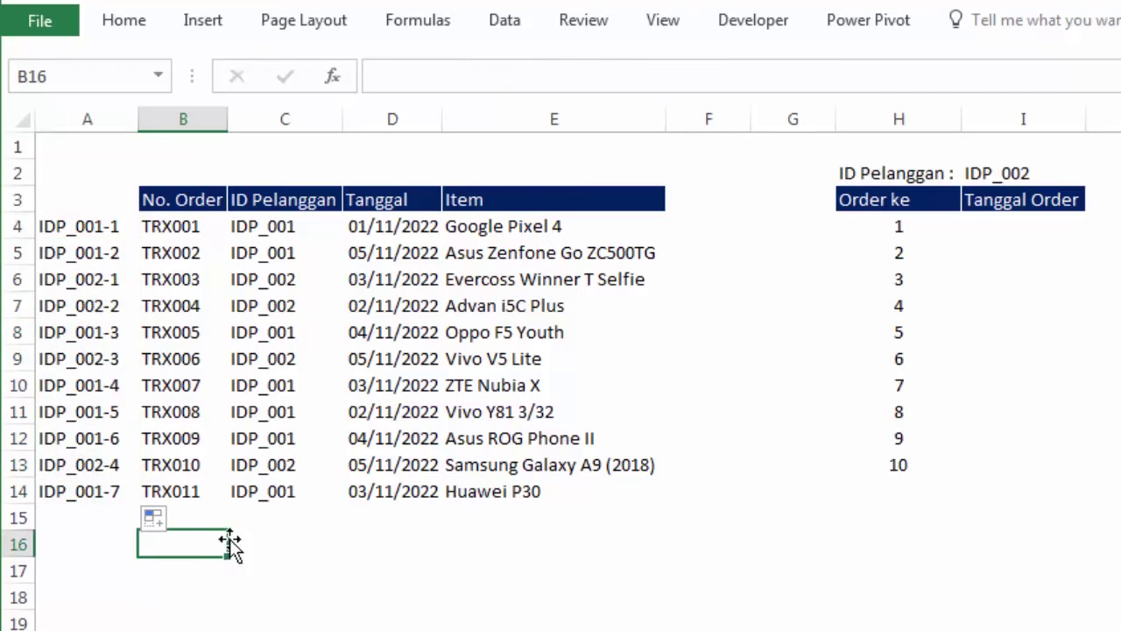
left_click(78, 224)
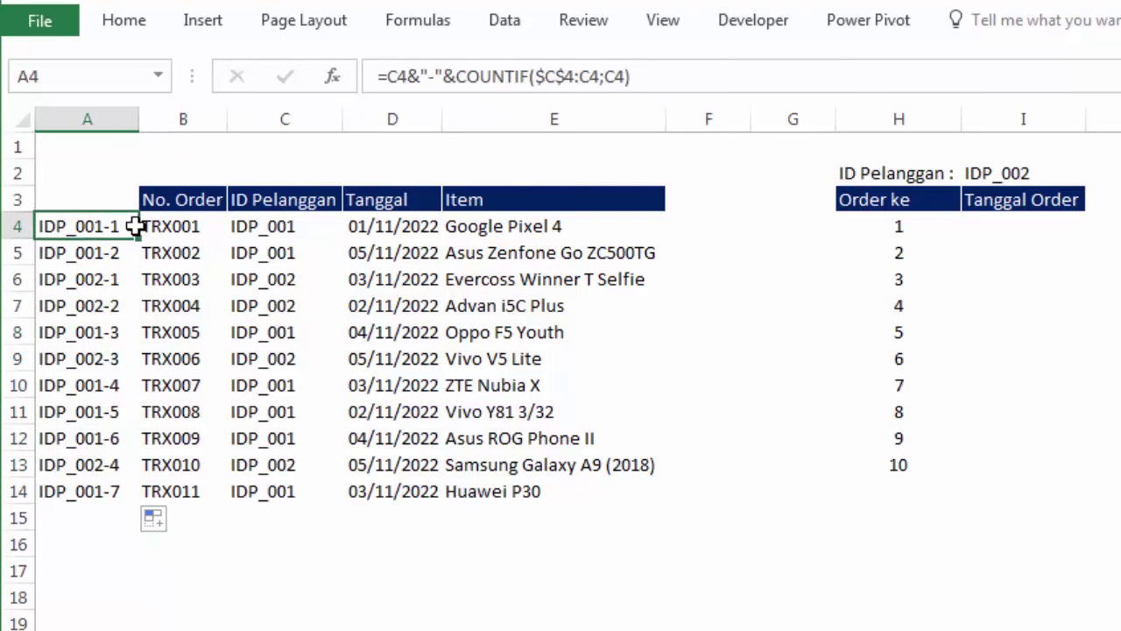
left_click(92, 281)
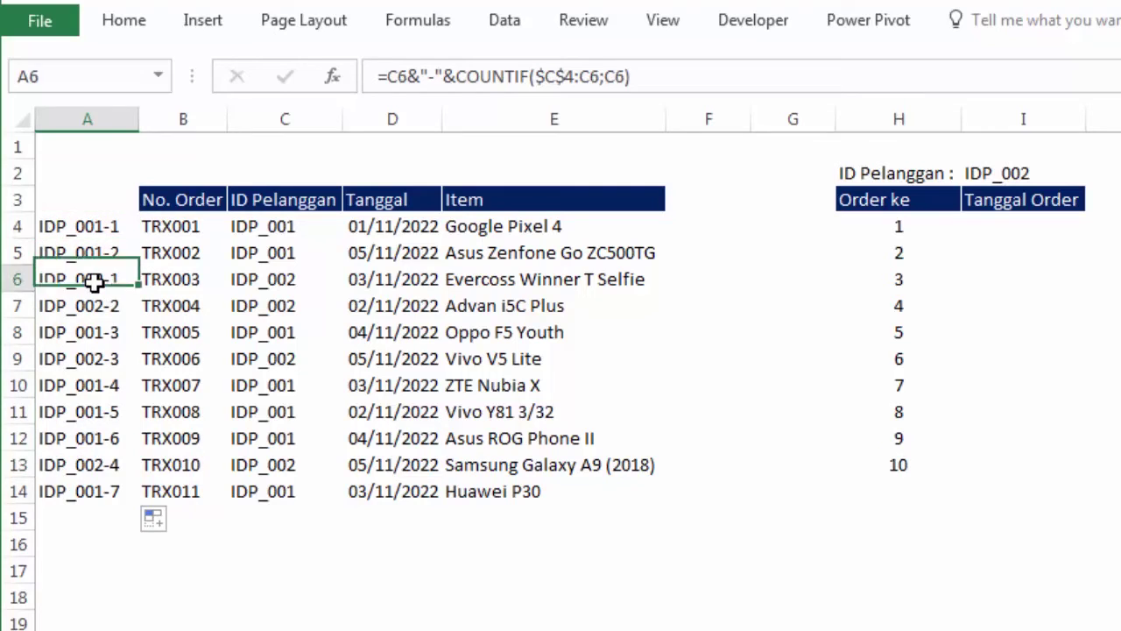
left_click(106, 254)
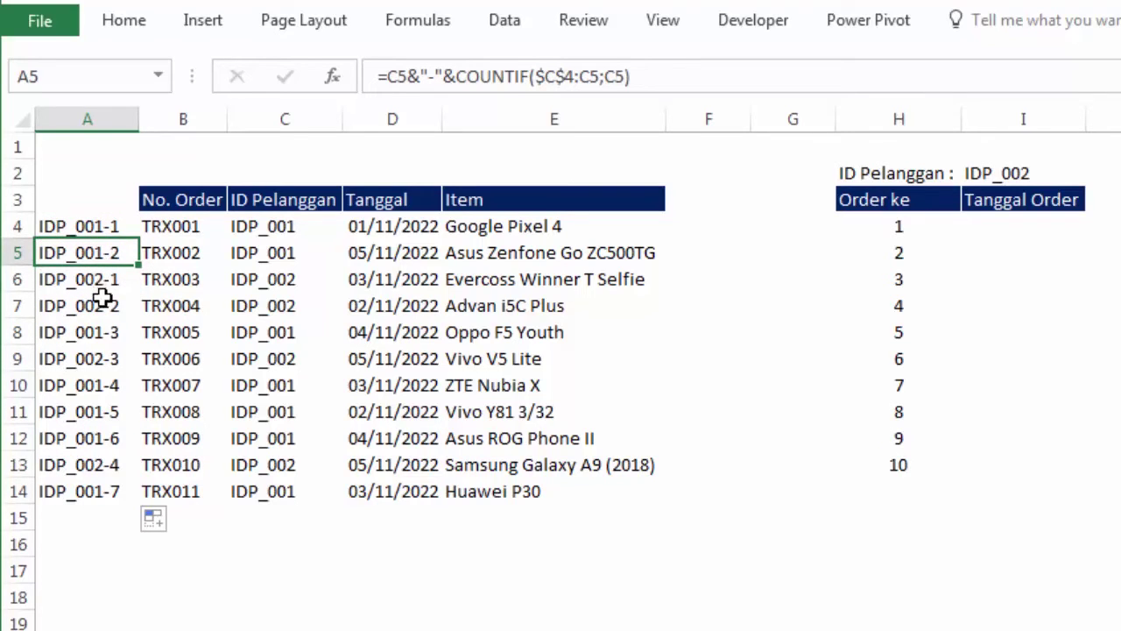
left_click(92, 333)
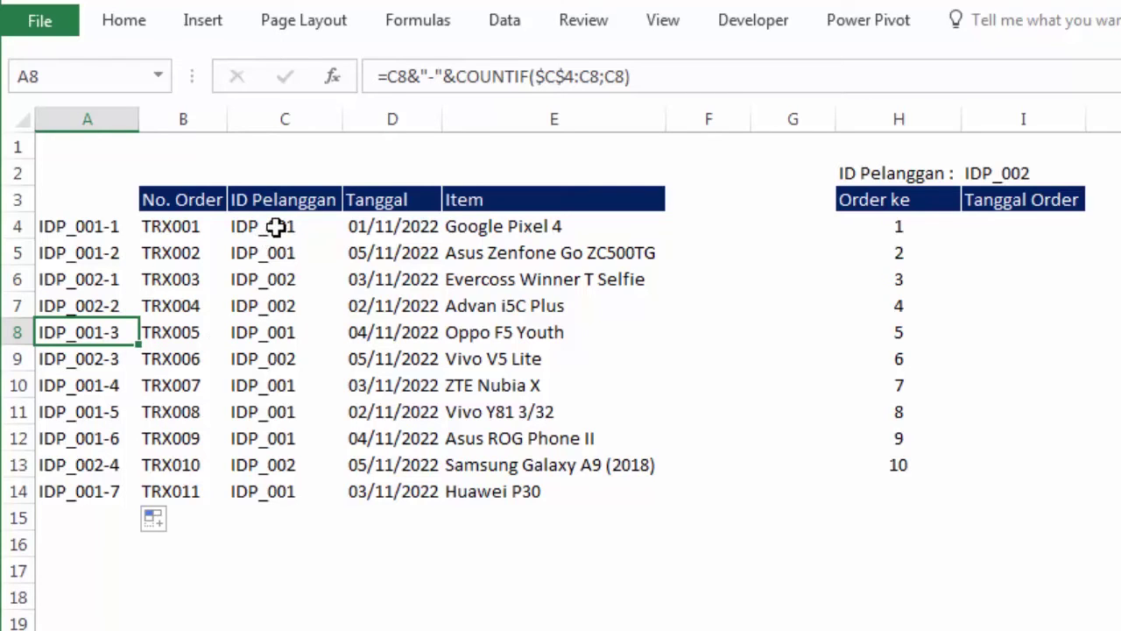
left_click_drag(276, 227, 296, 408)
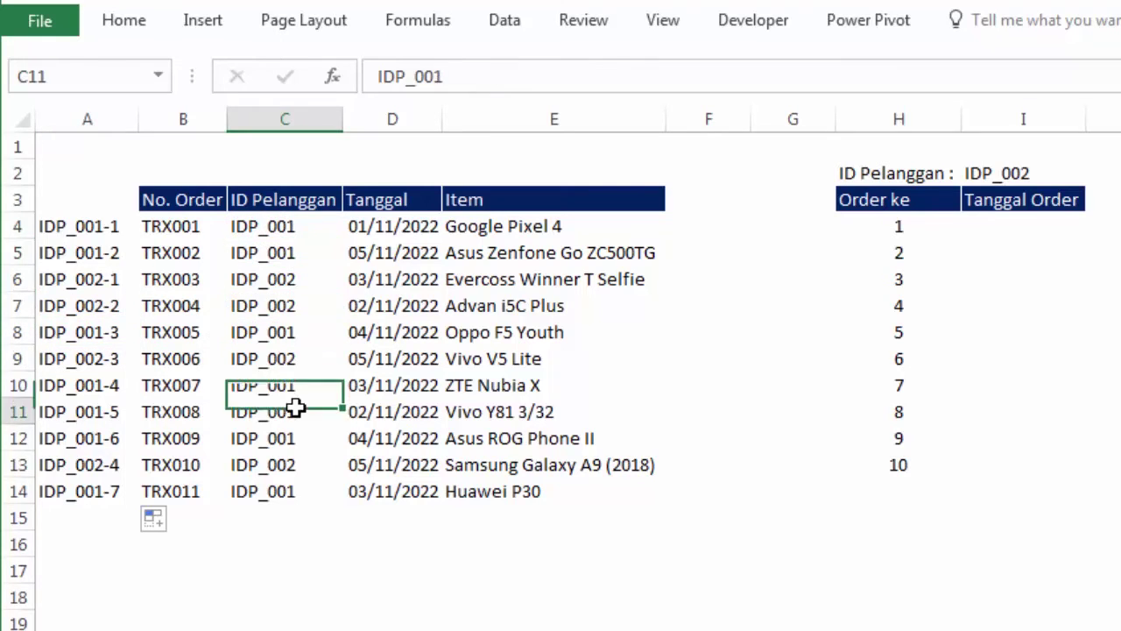
left_click(112, 226)
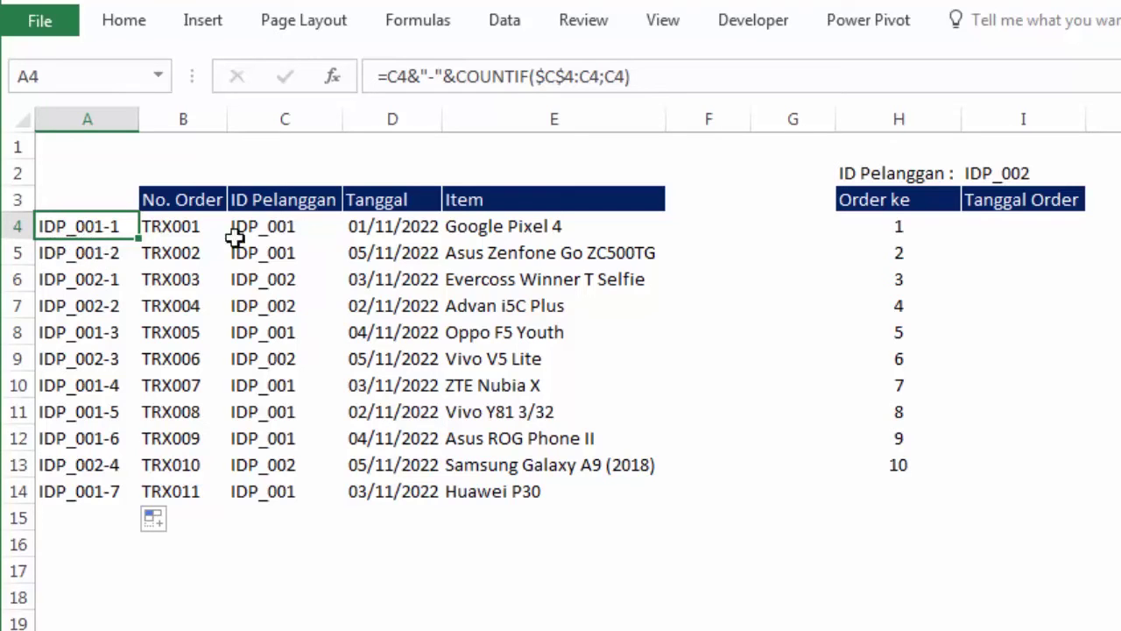
left_click(350, 526)
left_click(1007, 226)
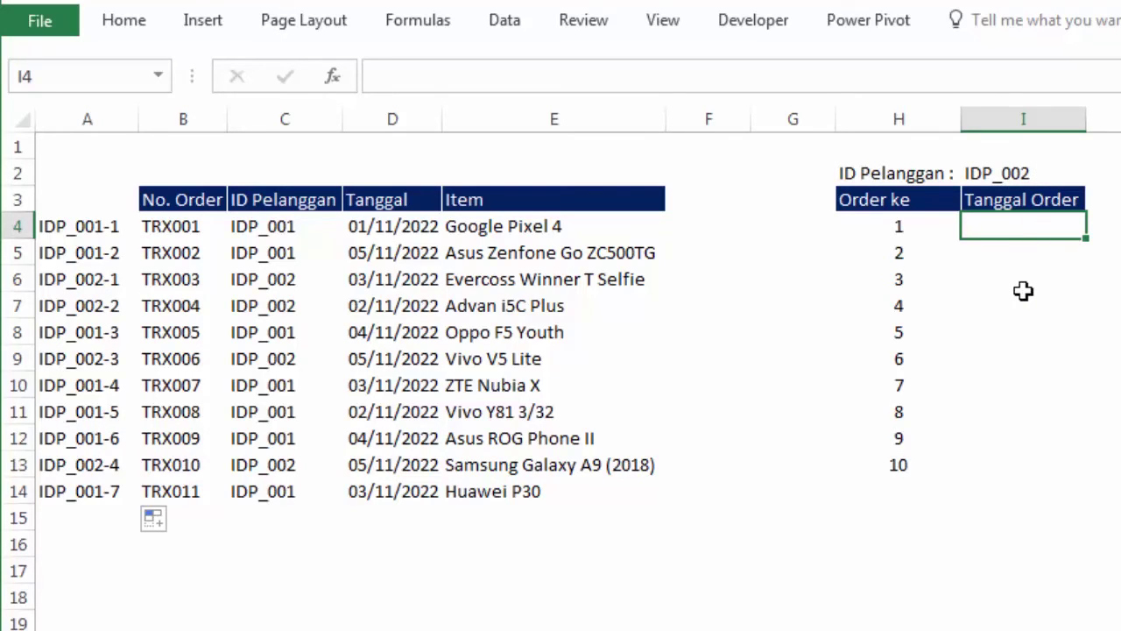
Step: In I4, begin =VLOOKUP($I$2&"-"&H4; joining the customer ID and Order ke number
type("=")
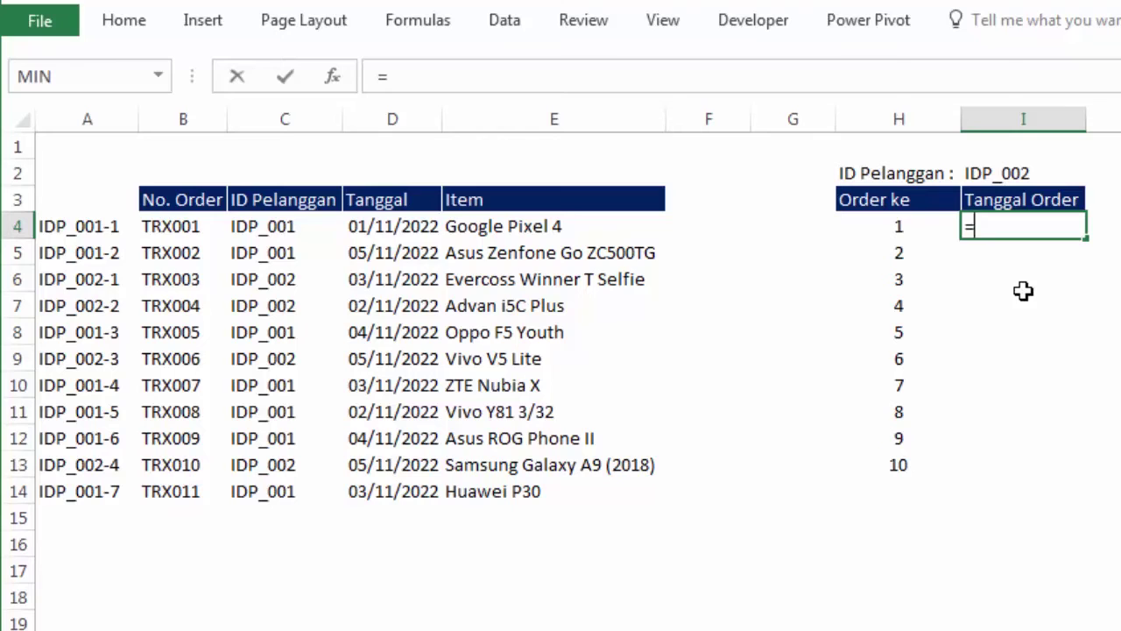
type("vlo")
key("Tab")
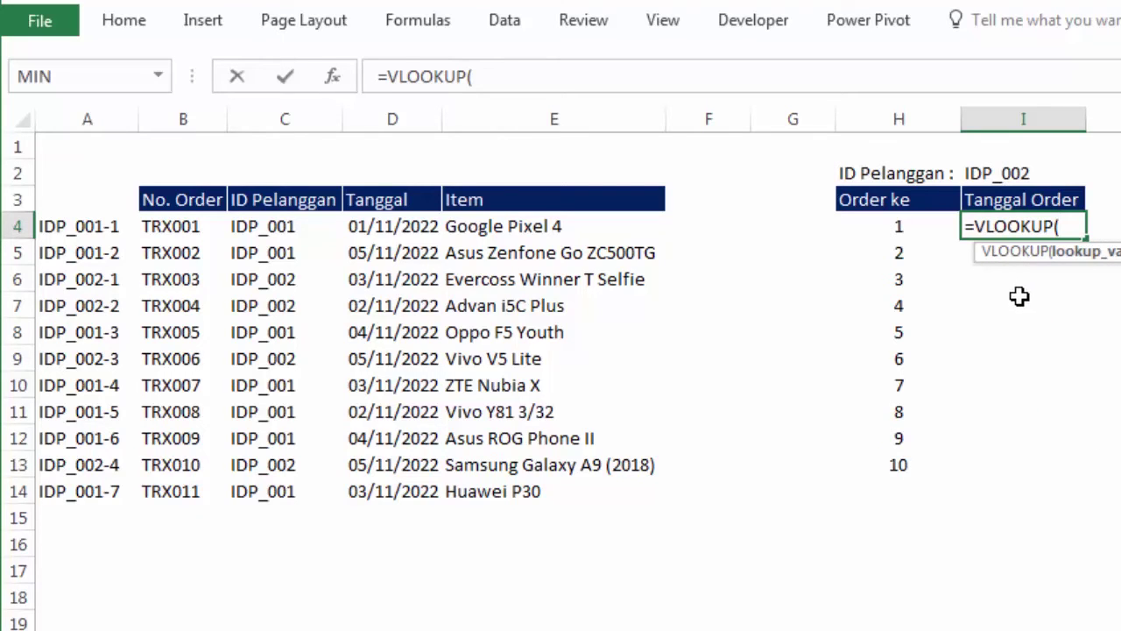
left_click(1012, 171)
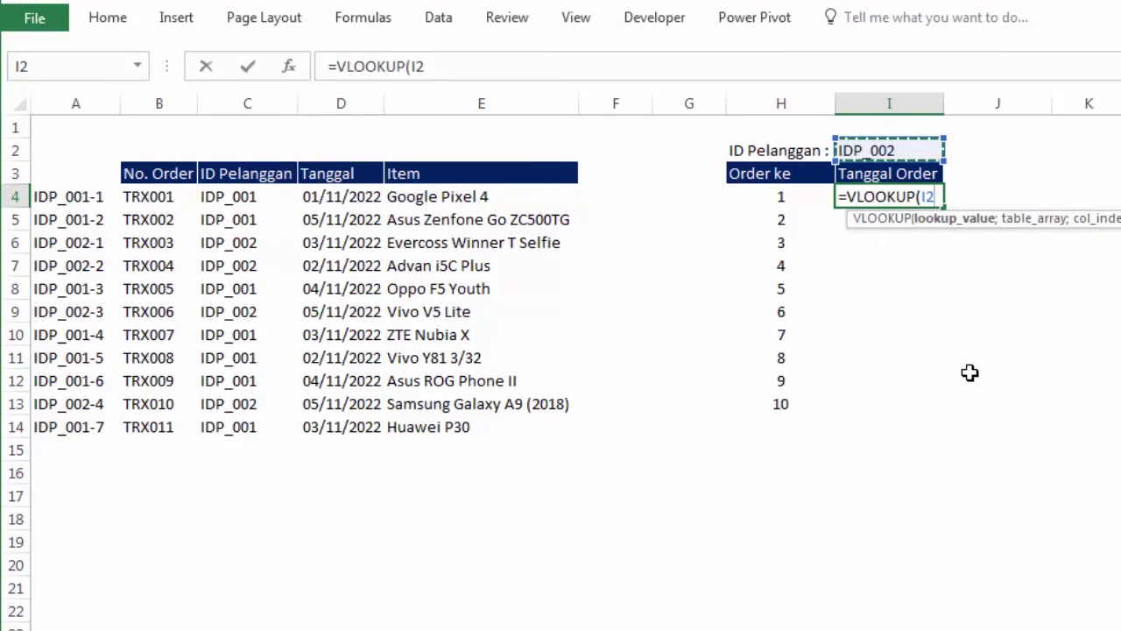
key("F4")
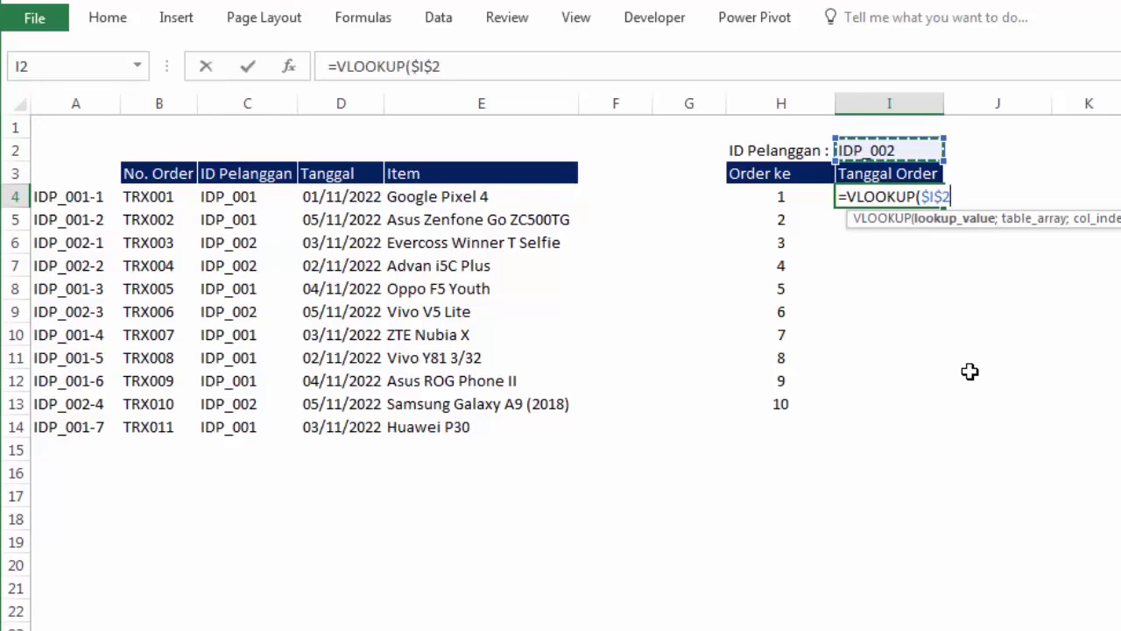
type("&")
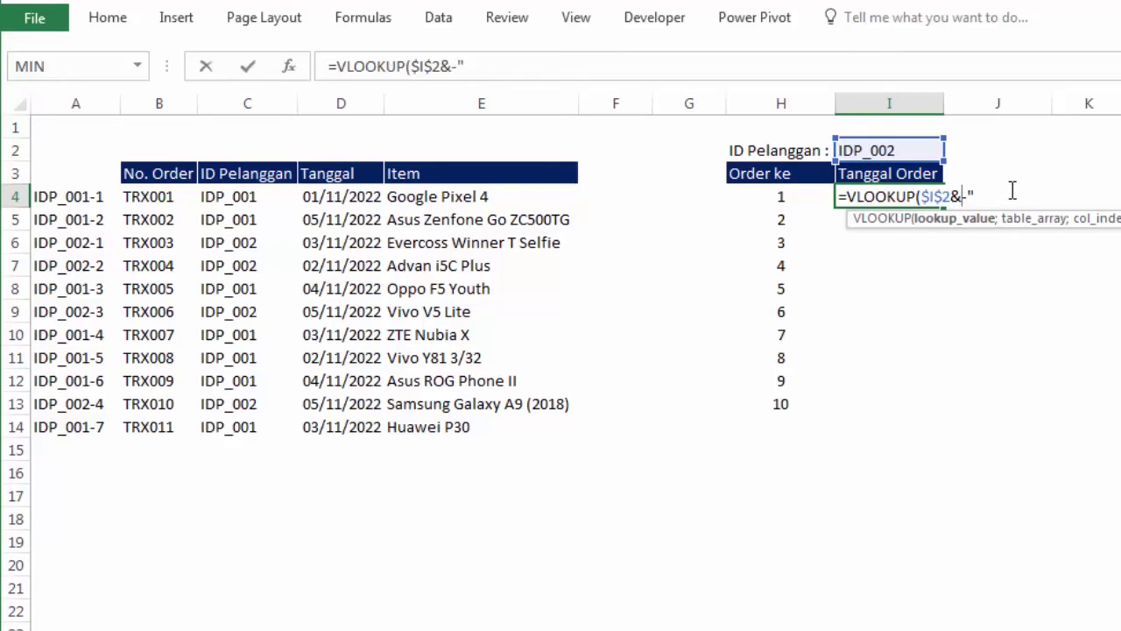
type("\"")
left_click(784, 195)
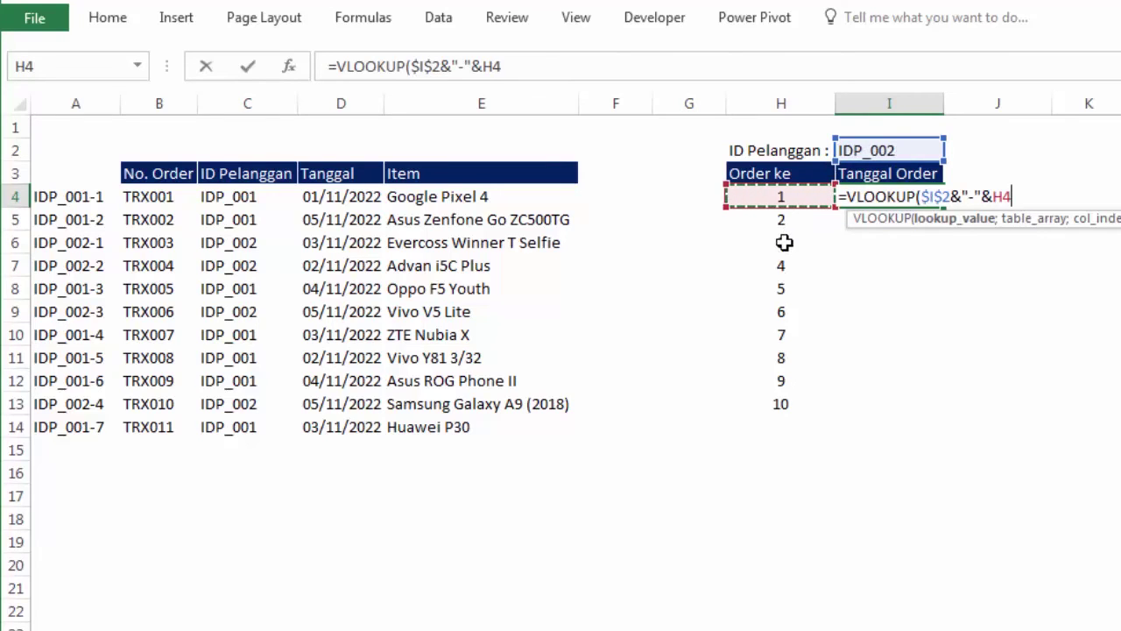
key("F2")
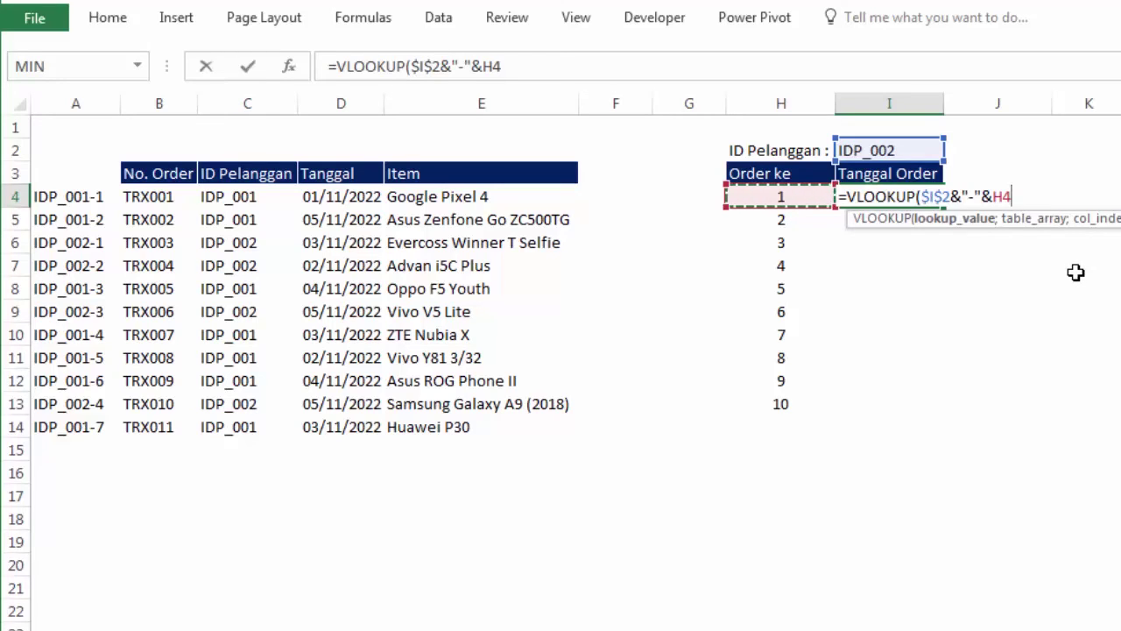
type(";")
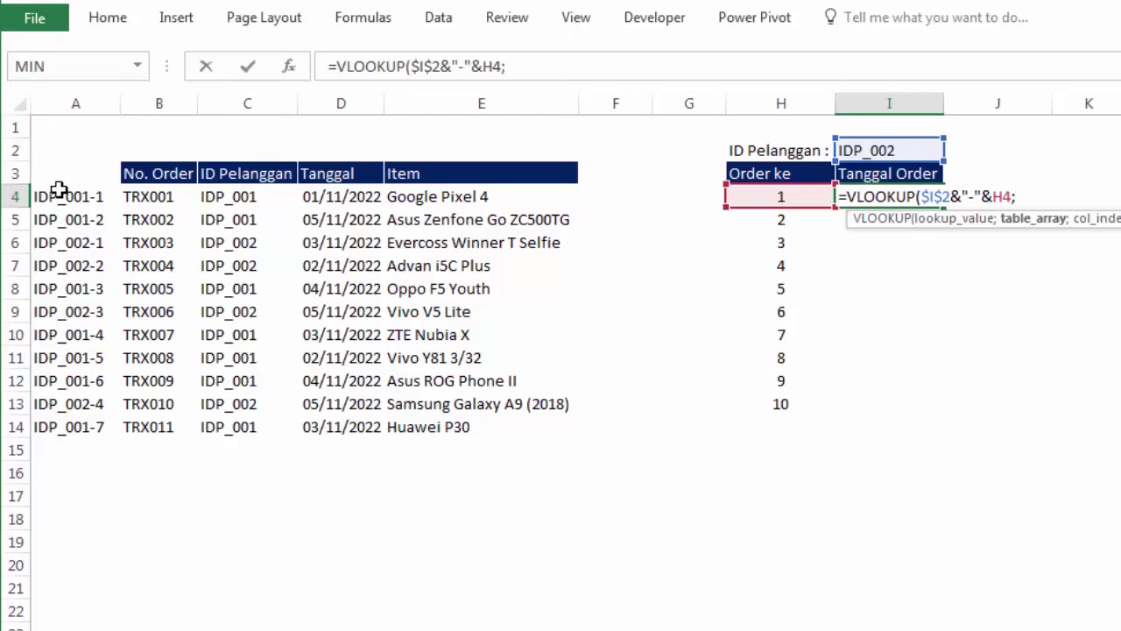
Step: Finish the lookup with table $A$4:$E$14, column 4 and FALSE, returning 03/11/2022
left_click_drag(56, 189, 486, 424)
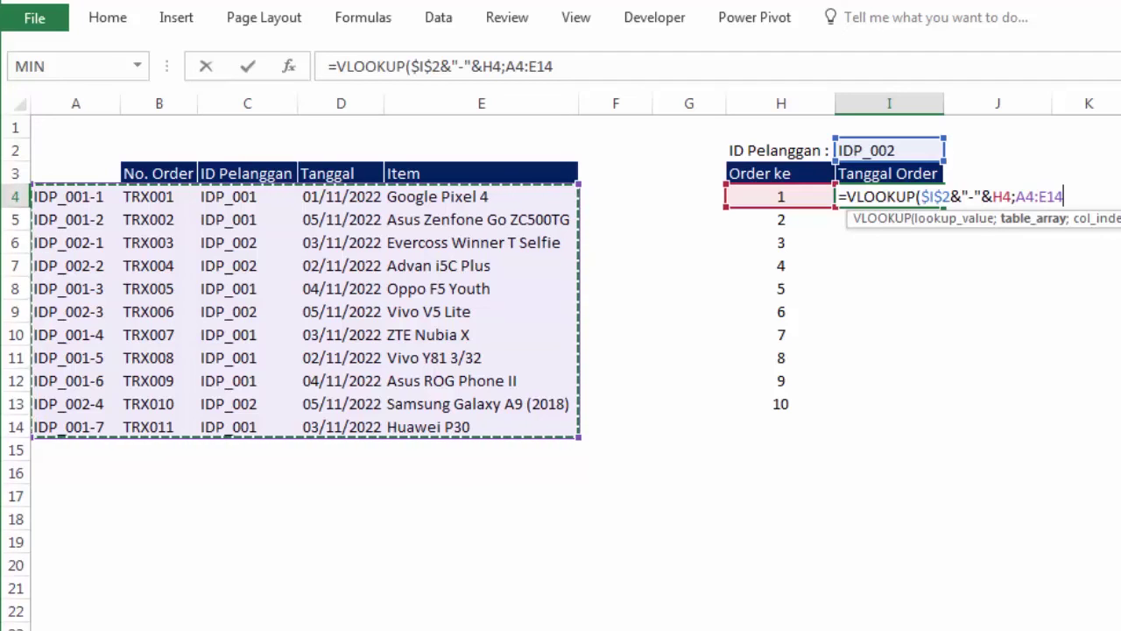
key("F4")
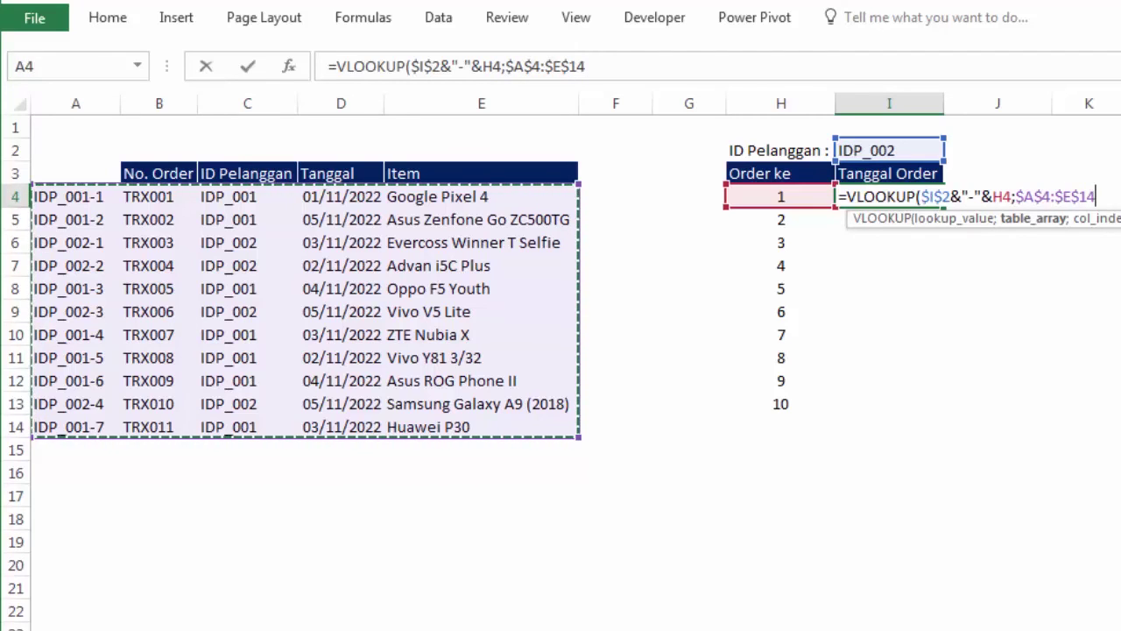
type(";")
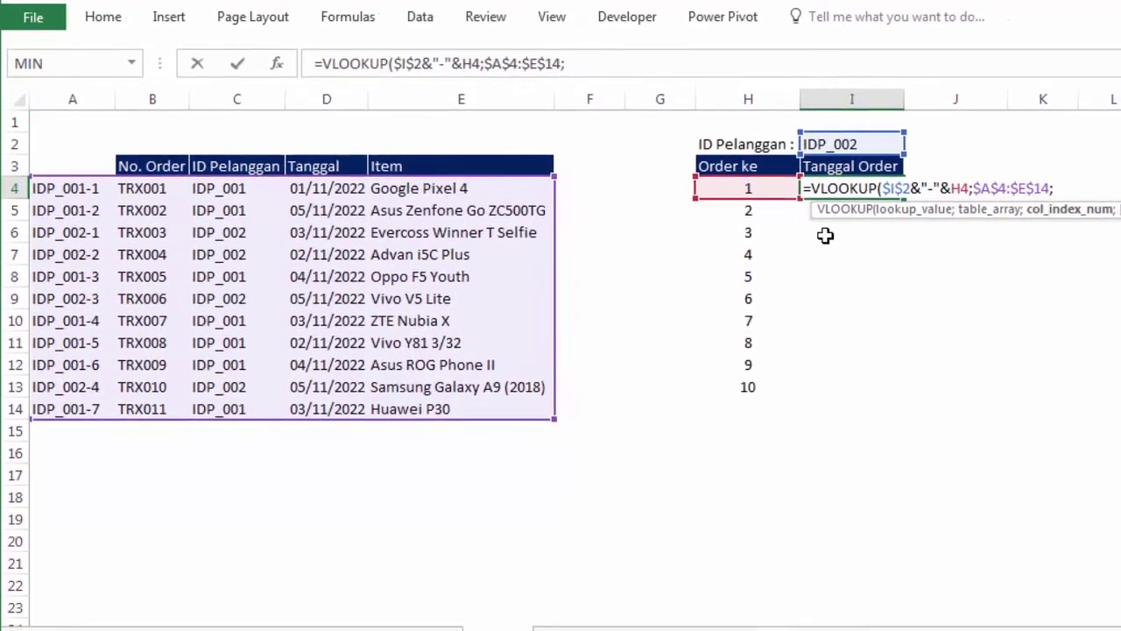
type("4")
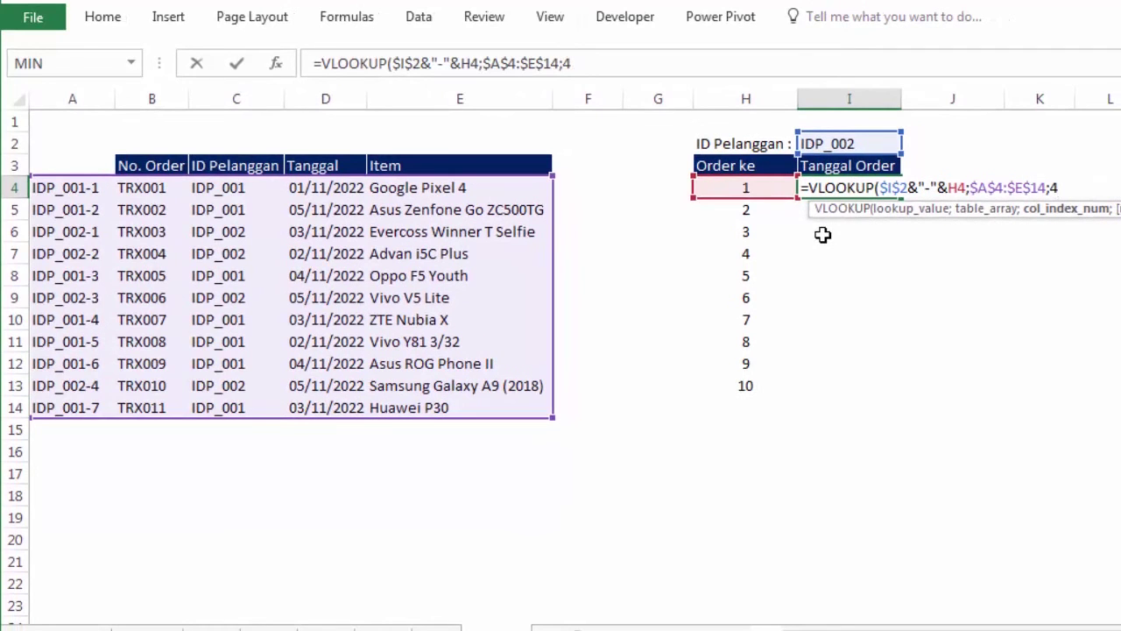
type(";")
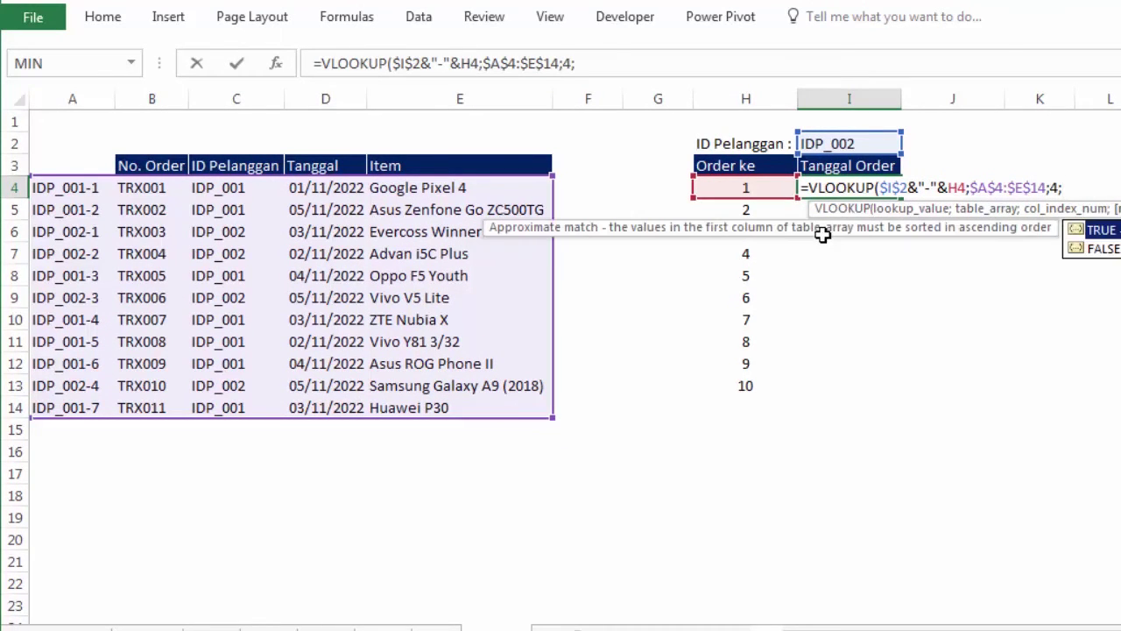
key("Down")
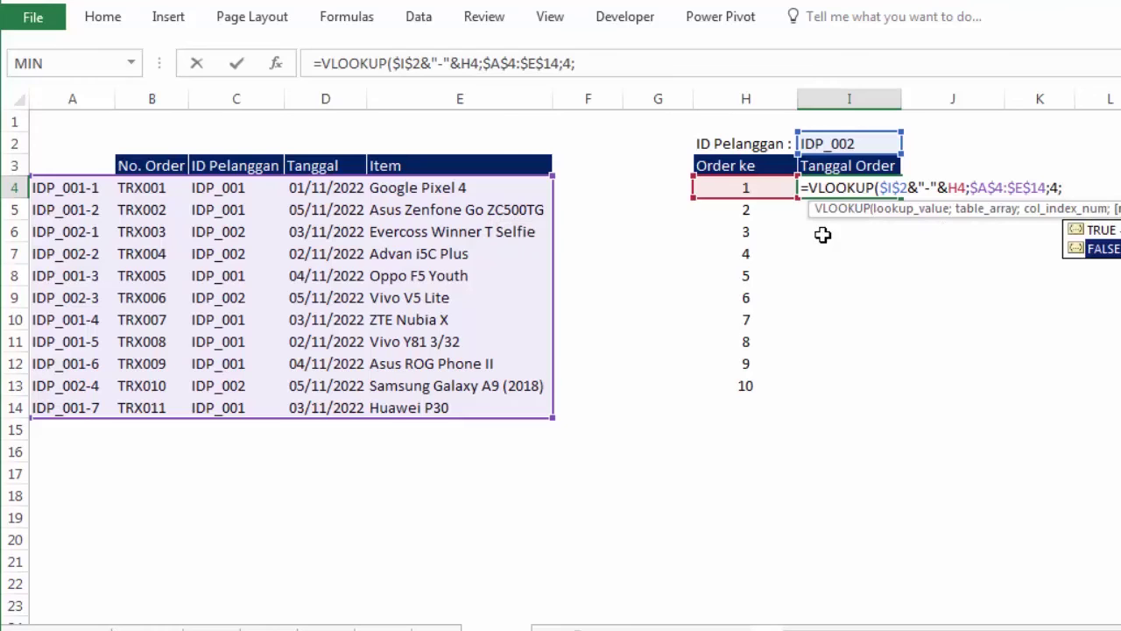
key("Tab")
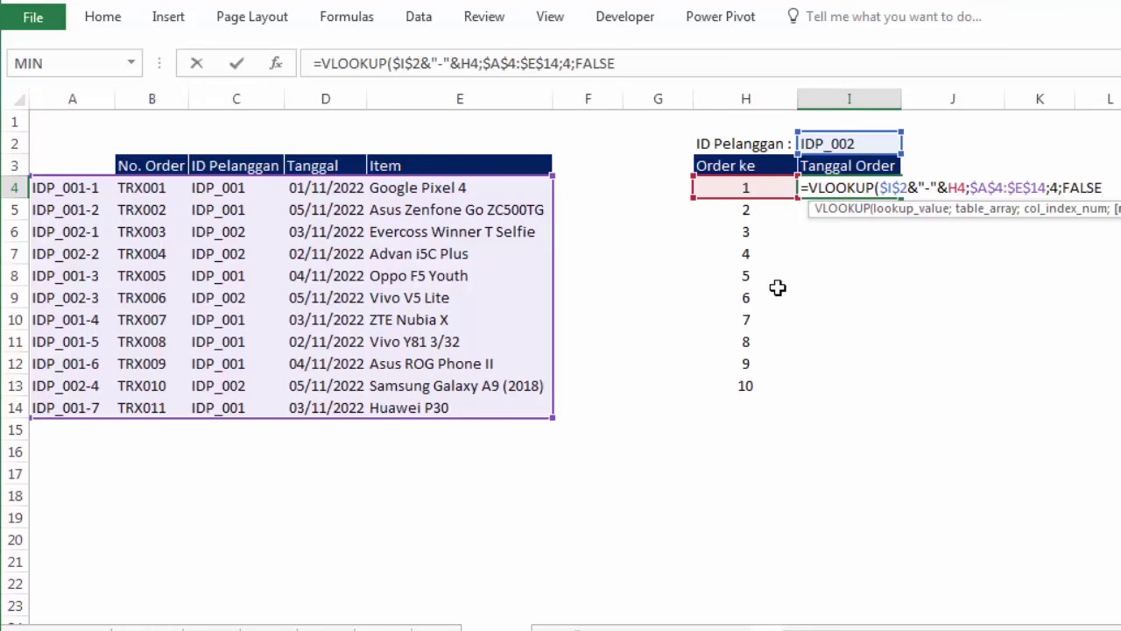
key("Return")
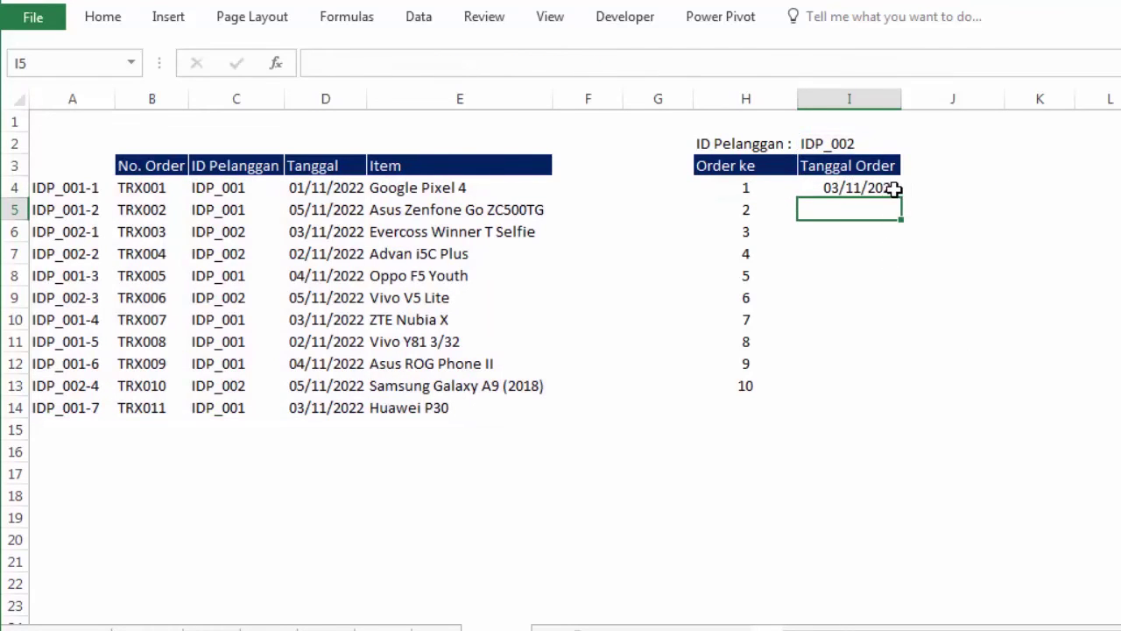
left_click(893, 189)
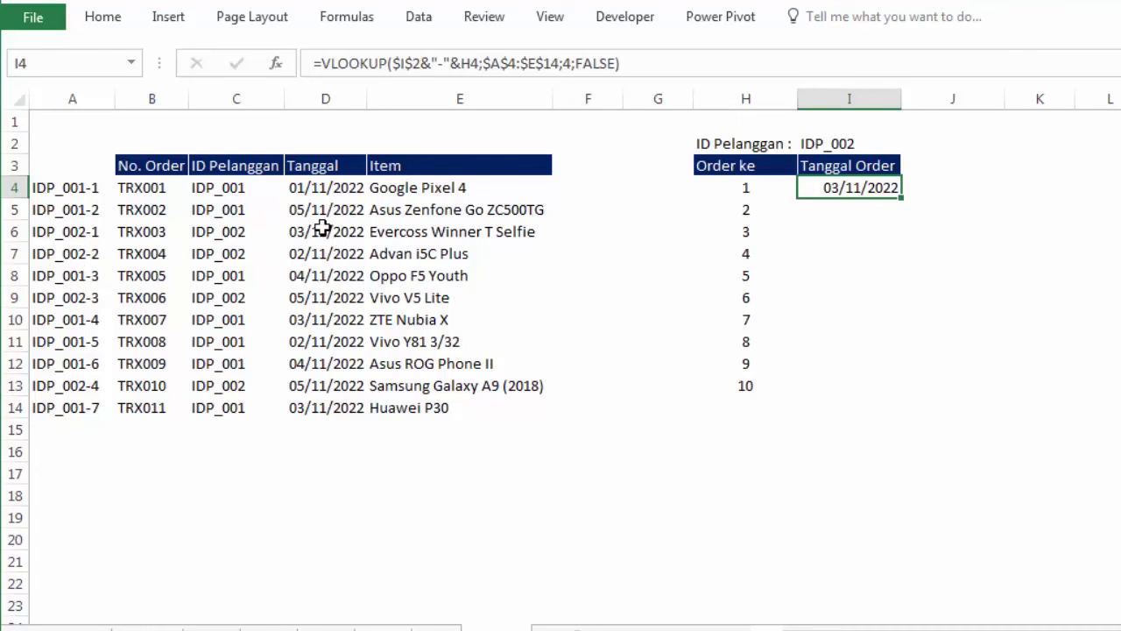
left_click_drag(323, 228, 140, 219)
right_click(136, 234)
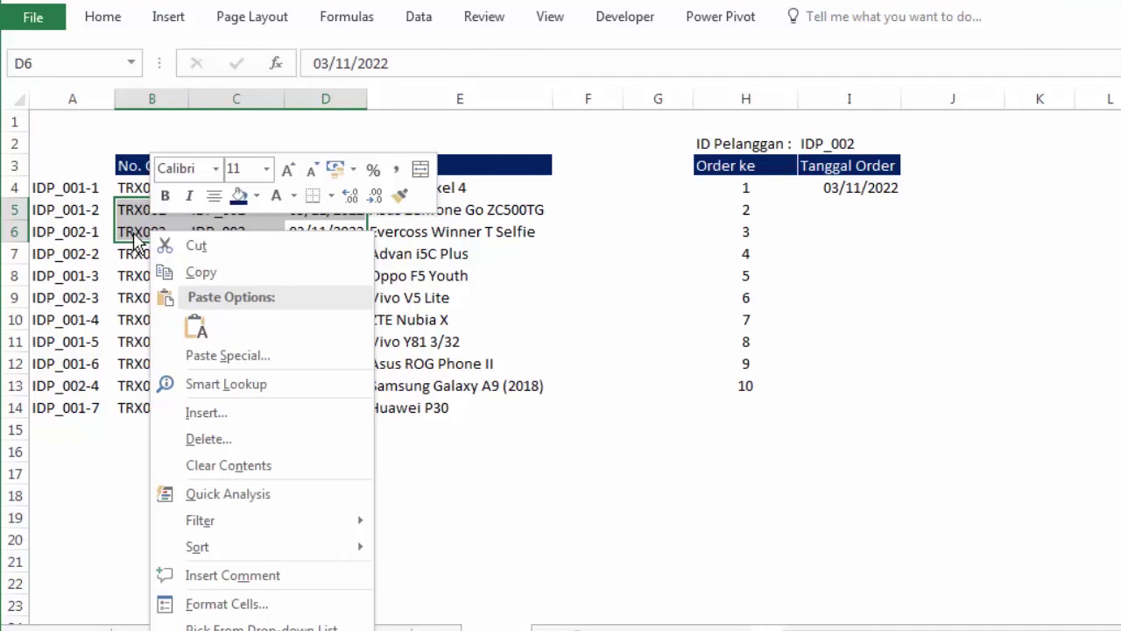
left_click(125, 233)
left_click(126, 233)
left_click(246, 229)
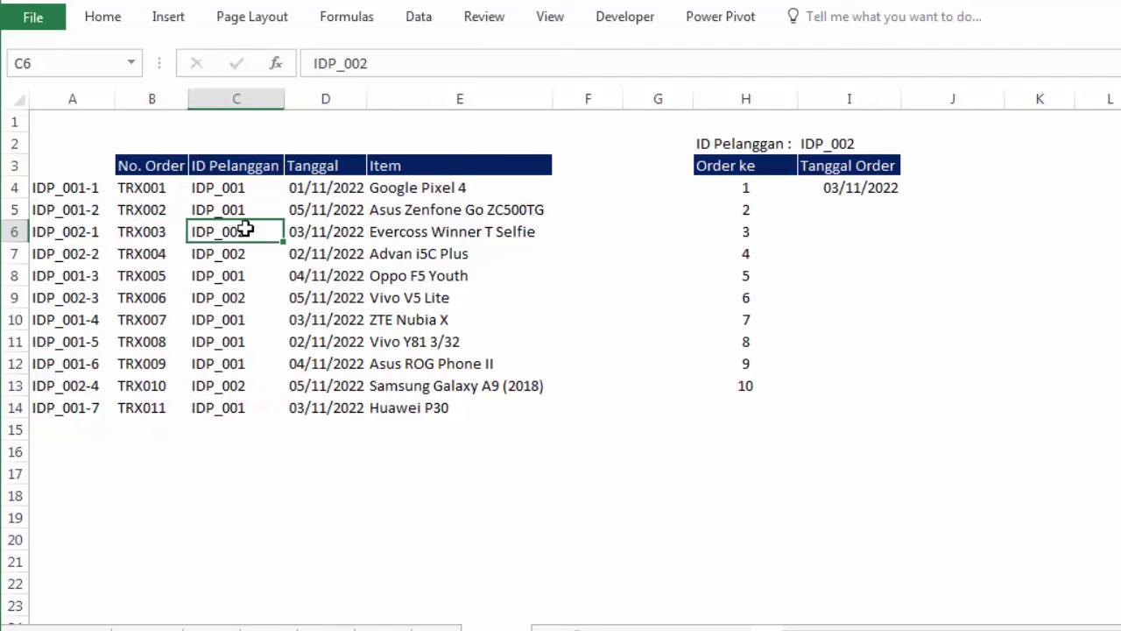
left_click(864, 188)
left_click(769, 210)
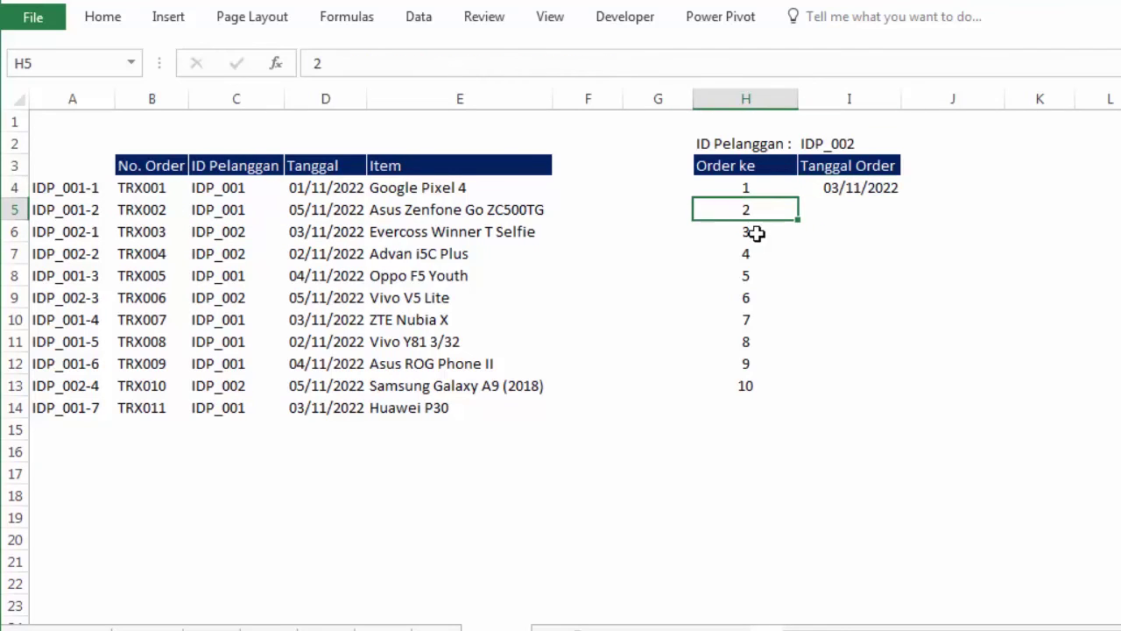
left_click(892, 189)
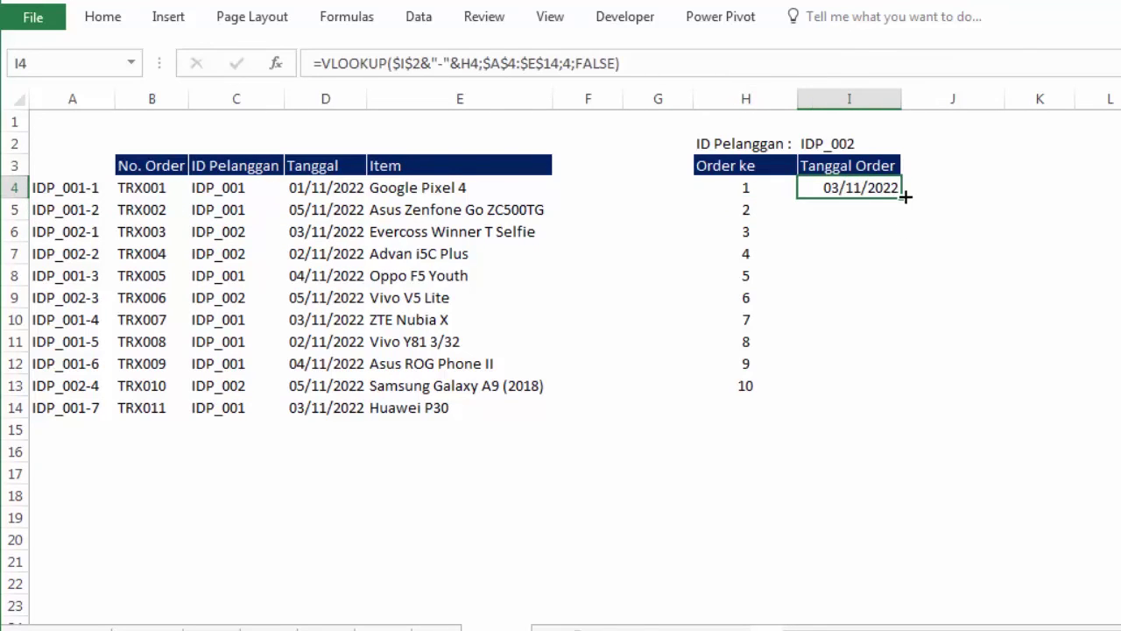
Step: Copy the lookup formula from I4 down to I13 and check the copied formulas
left_click_drag(905, 197, 902, 396)
left_click(985, 313)
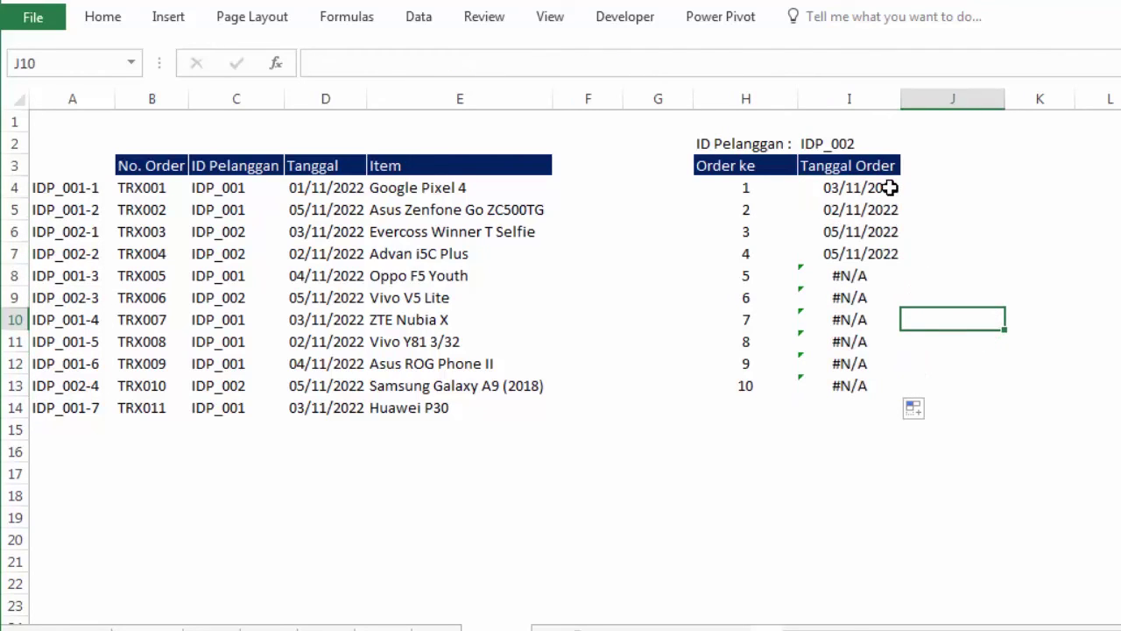
left_click(890, 188)
left_click(888, 213)
left_click(889, 233)
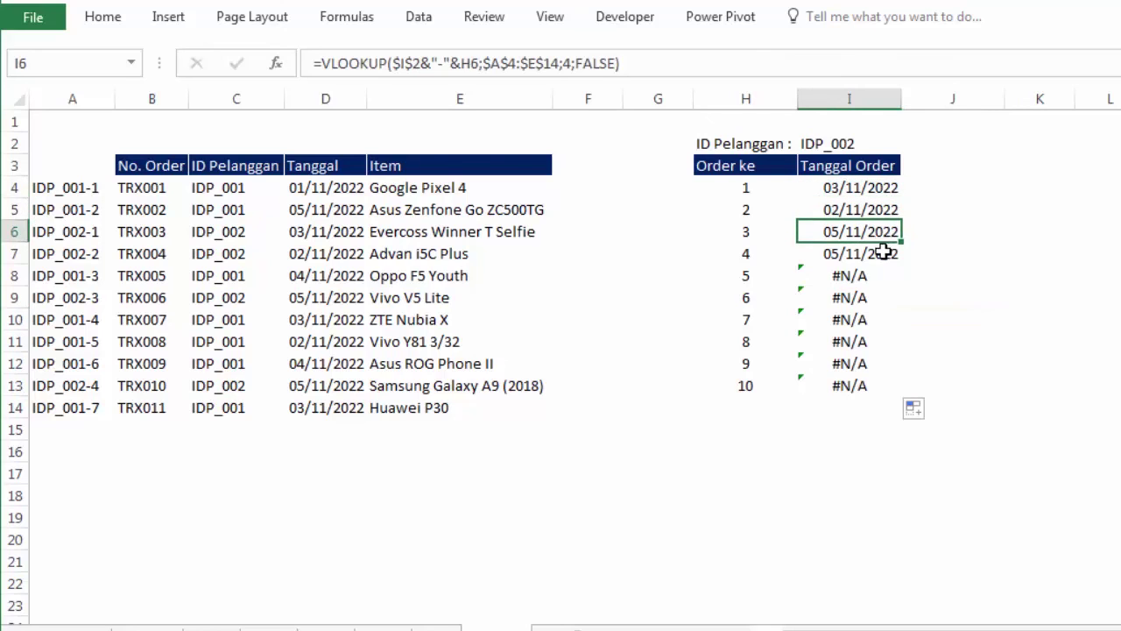
left_click(884, 253)
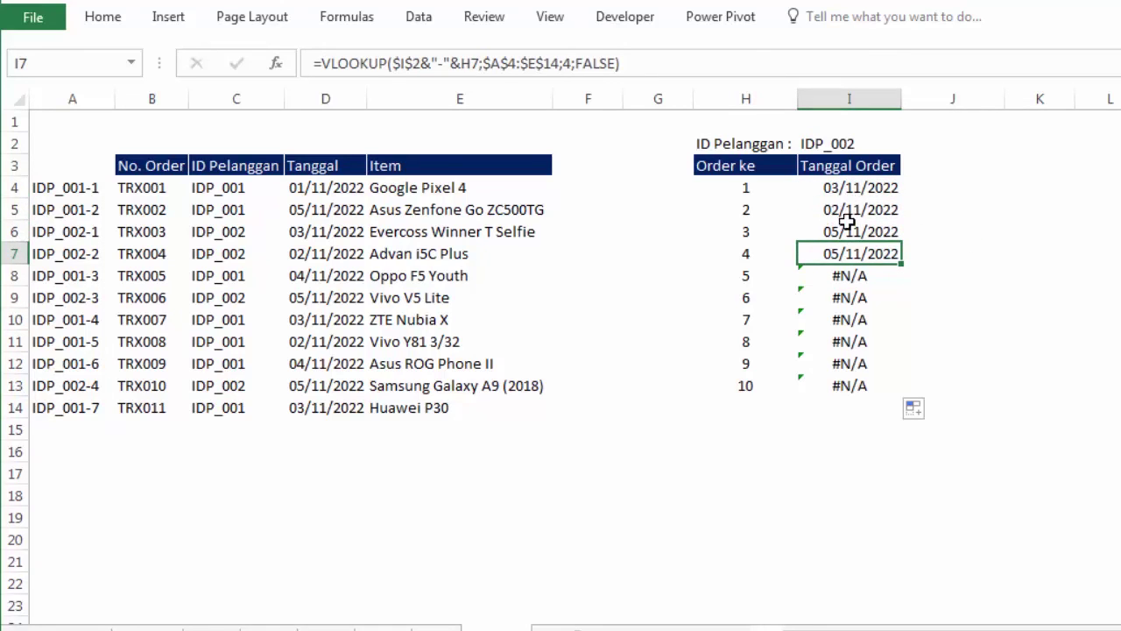
left_click(1011, 256)
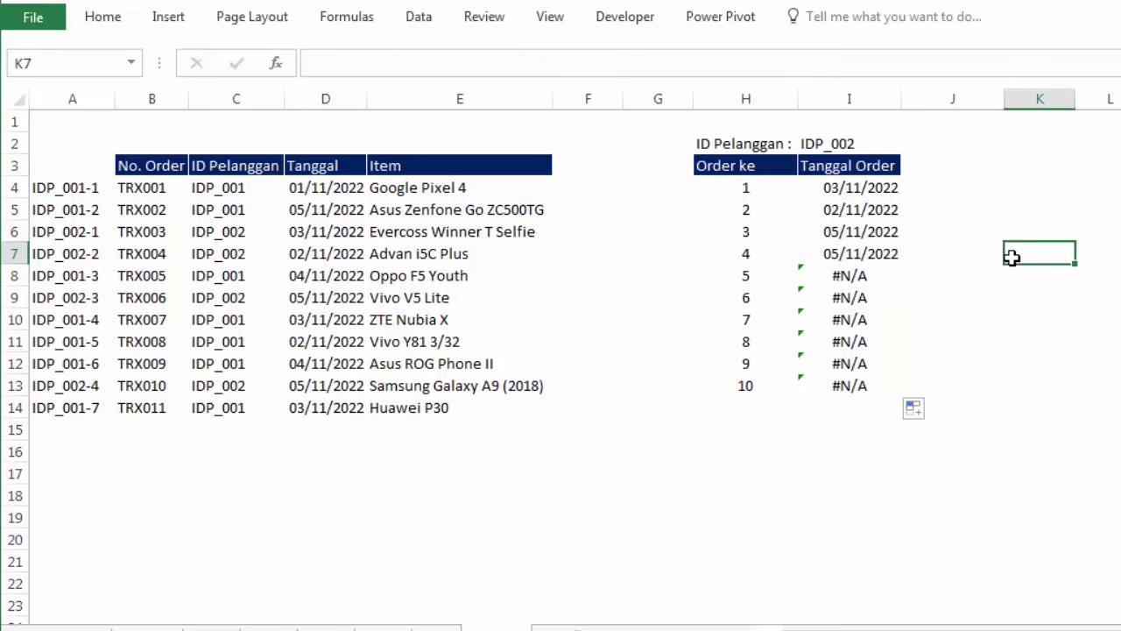
left_click(299, 317)
left_click(954, 294)
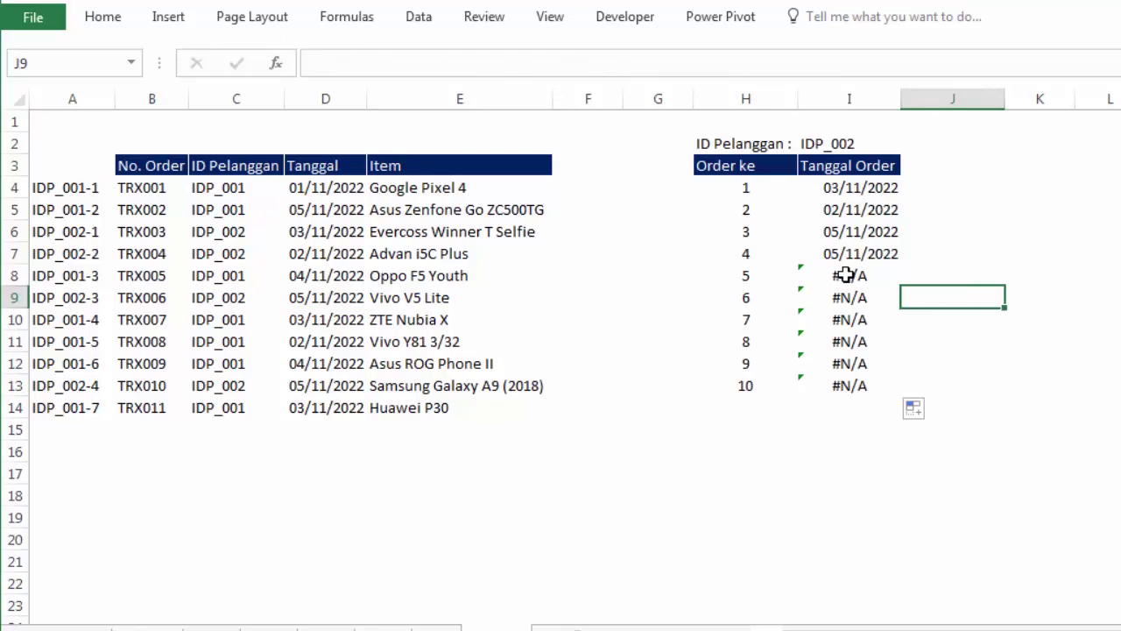
Step: Switch I2 to IDP_001, showing seven order dates and #N/A for orders 8–10
left_click(834, 142)
double_click(881, 144)
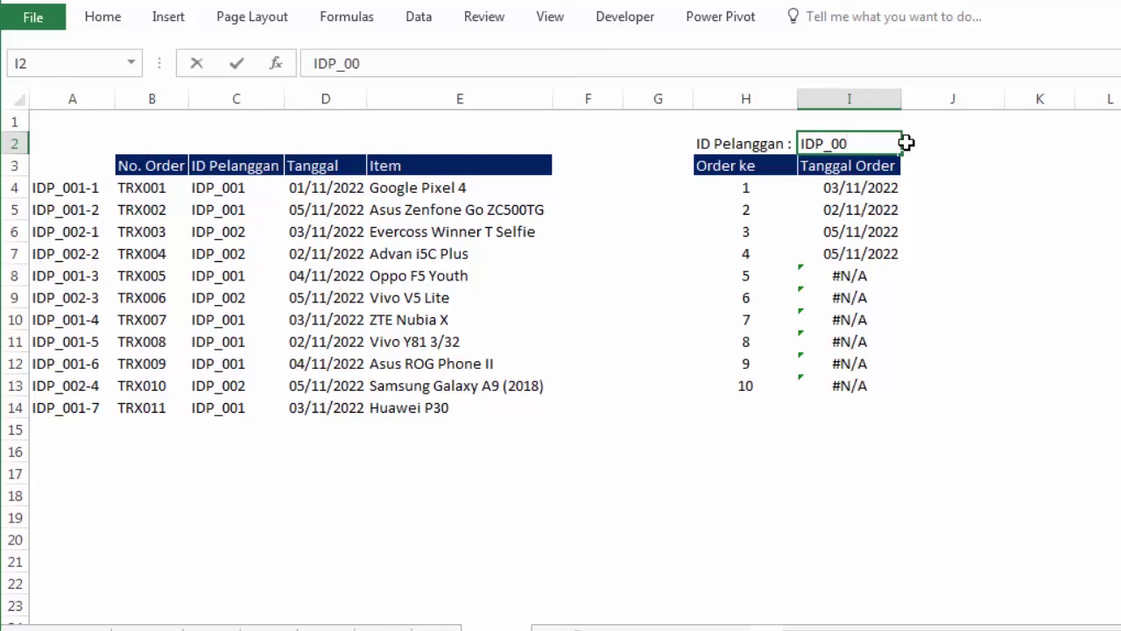
type("1")
key("Return")
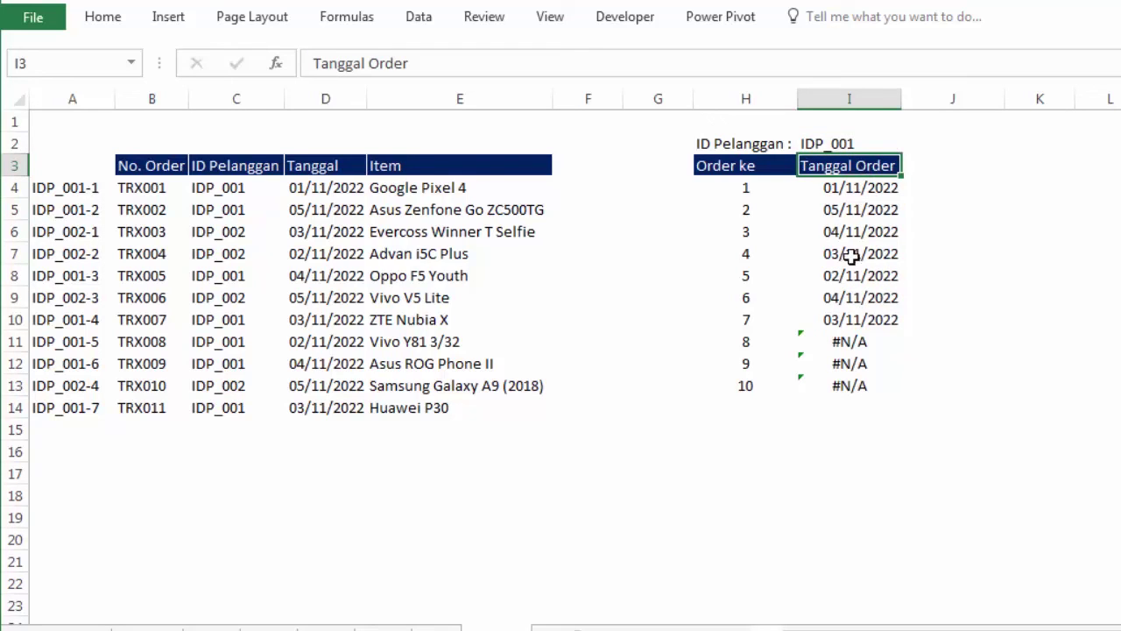
left_click_drag(848, 194, 850, 386)
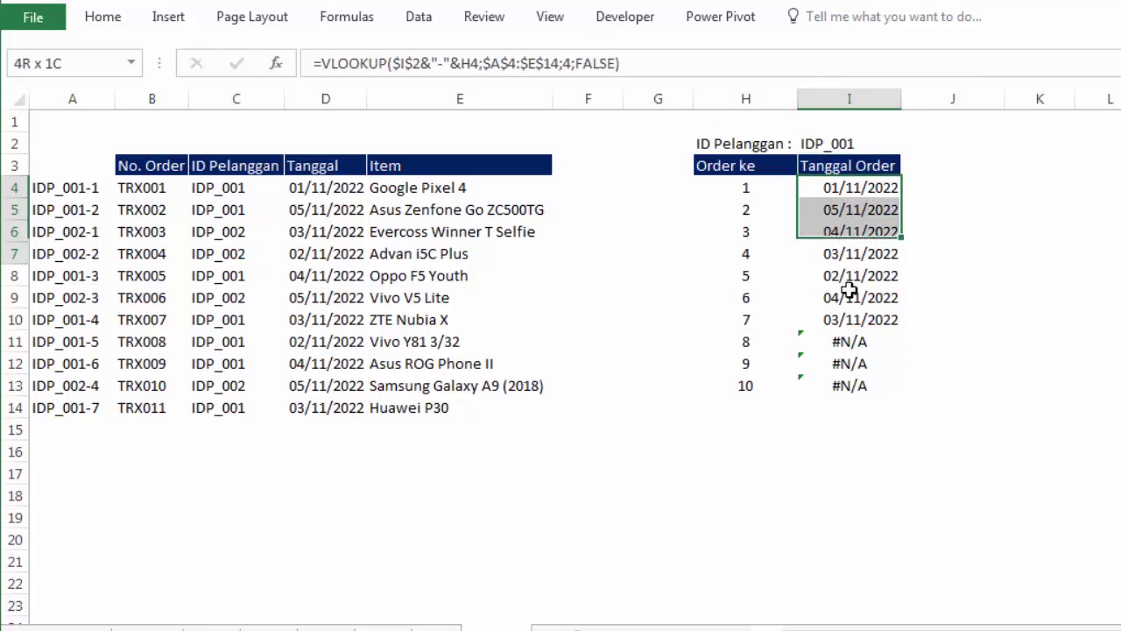
left_click(839, 146)
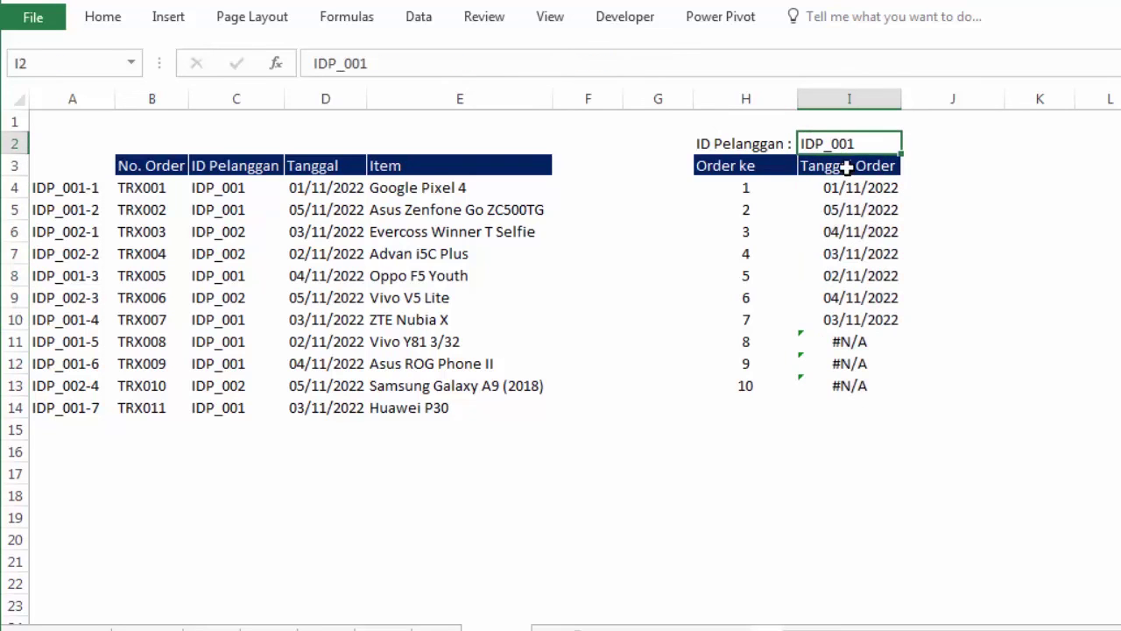
left_click(1000, 269)
left_click(871, 344)
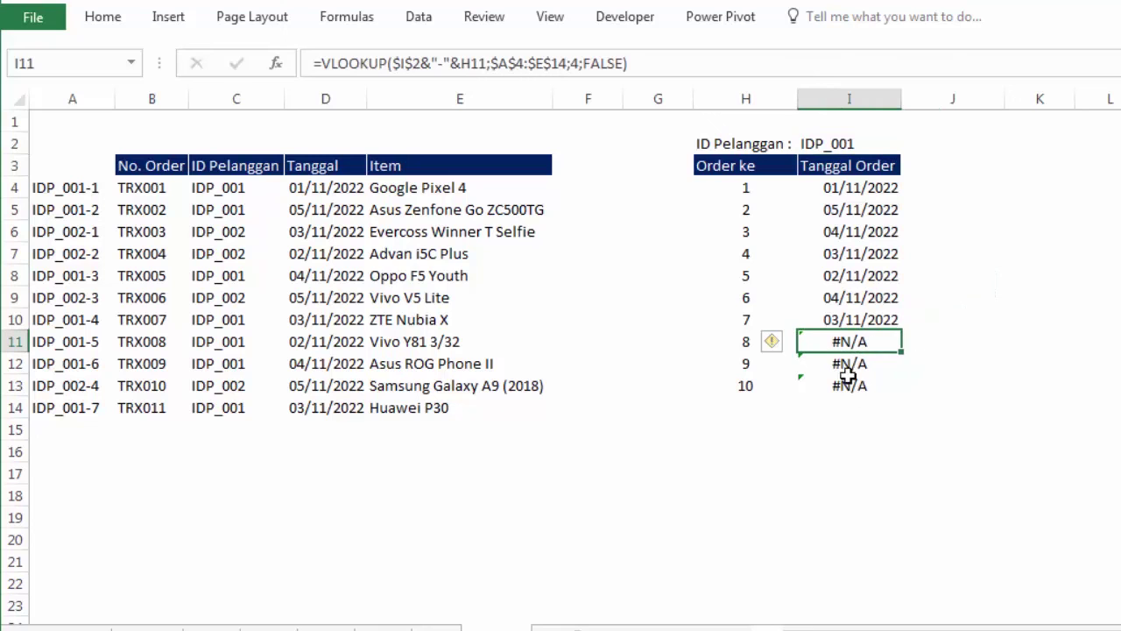
Step: Wrap the I4 VLOOKUP in IFERROR with "" as the fallback, accepting Excel's formula correction
double_click(856, 187)
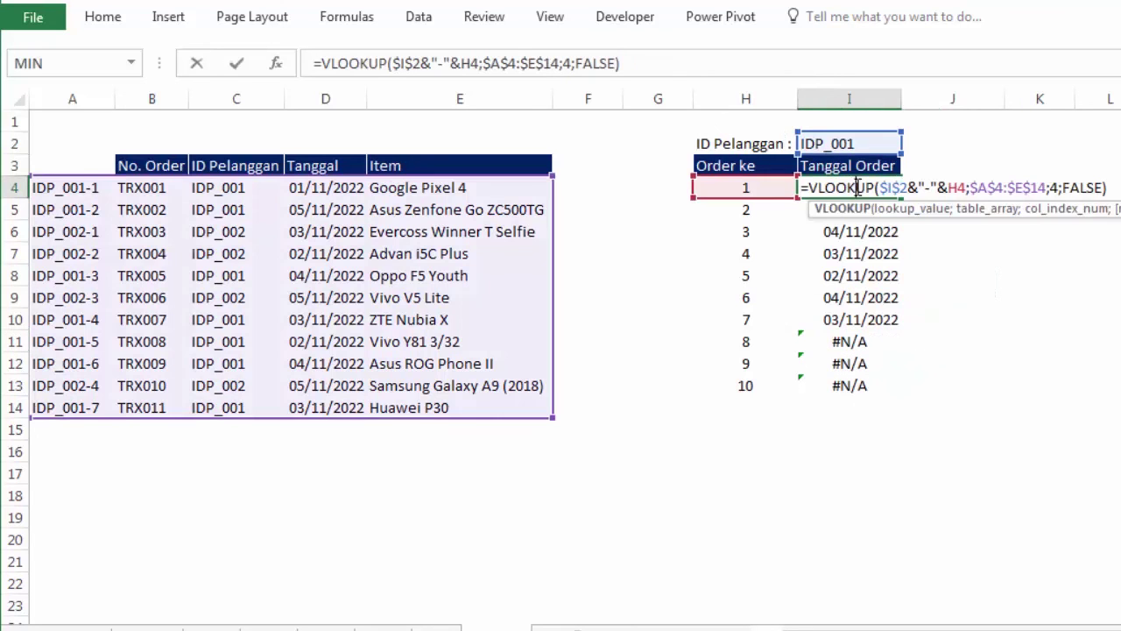
left_click(811, 187)
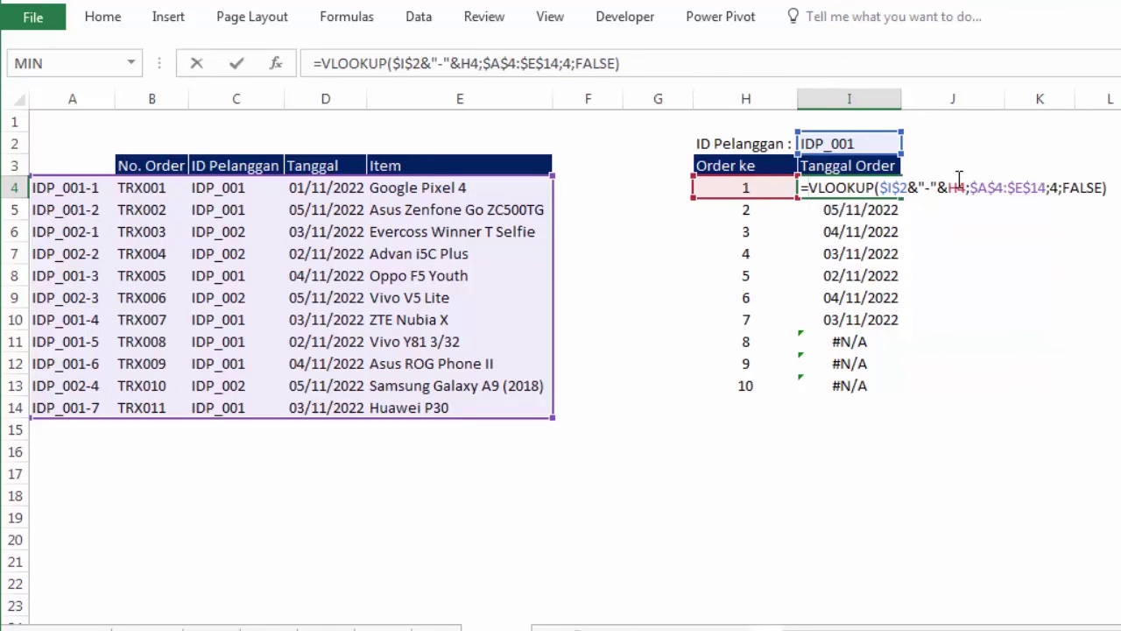
type("IF")
key("Down")
key("Tab")
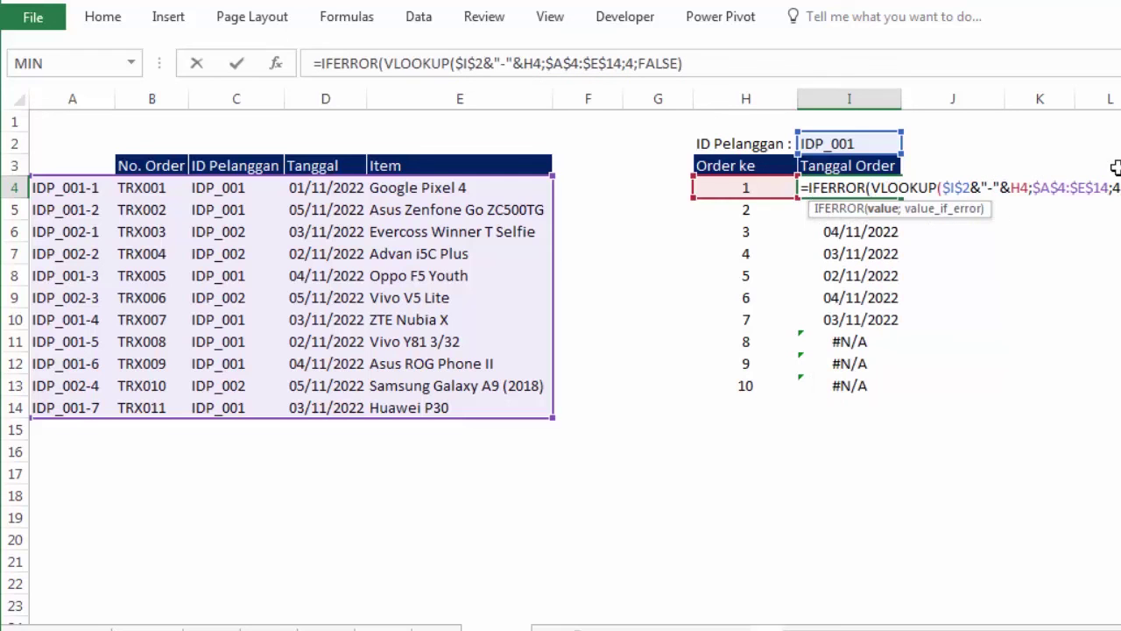
type(";")
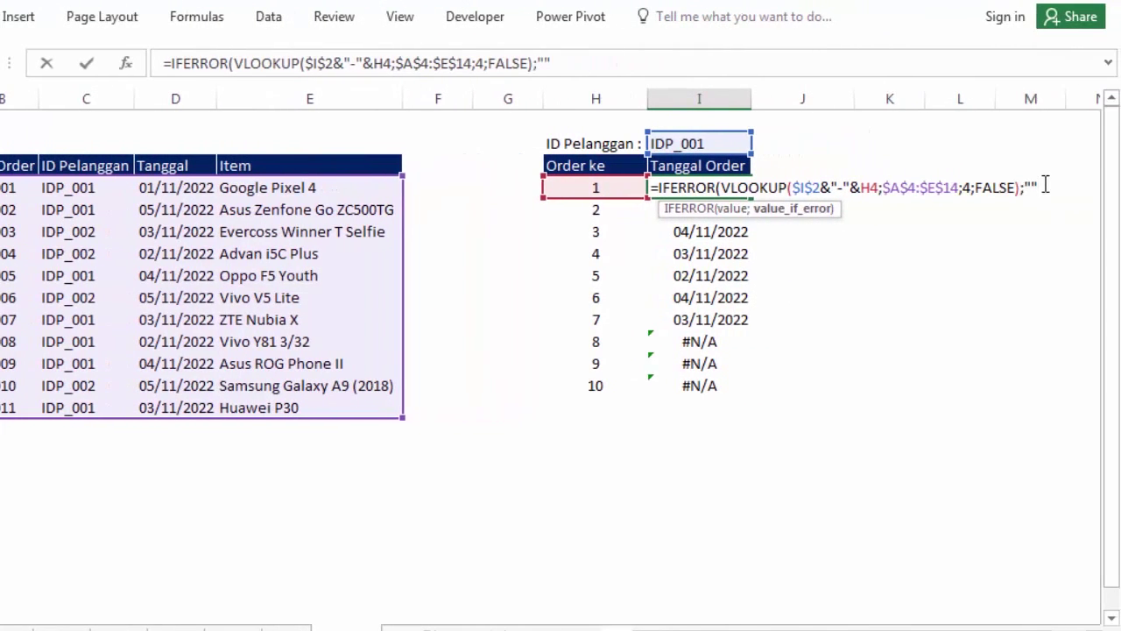
key("Return")
left_click(578, 442)
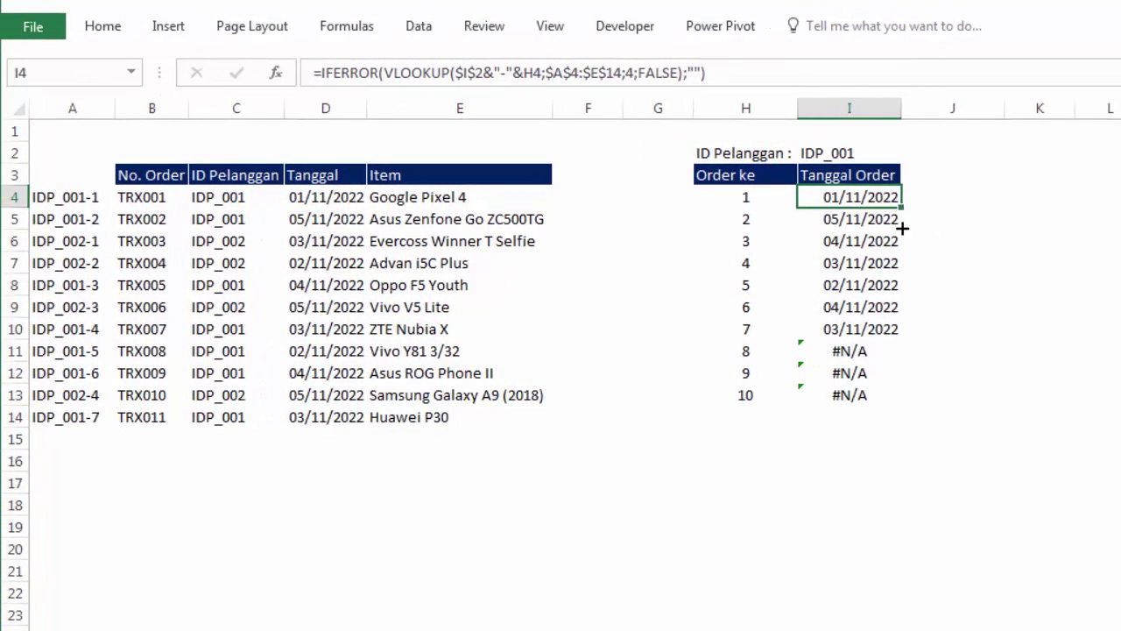
Step: Fill the IFERROR lookup formula from I4 down to I13 and check the row 8 formula
left_click_drag(902, 228, 900, 401)
left_click(994, 366)
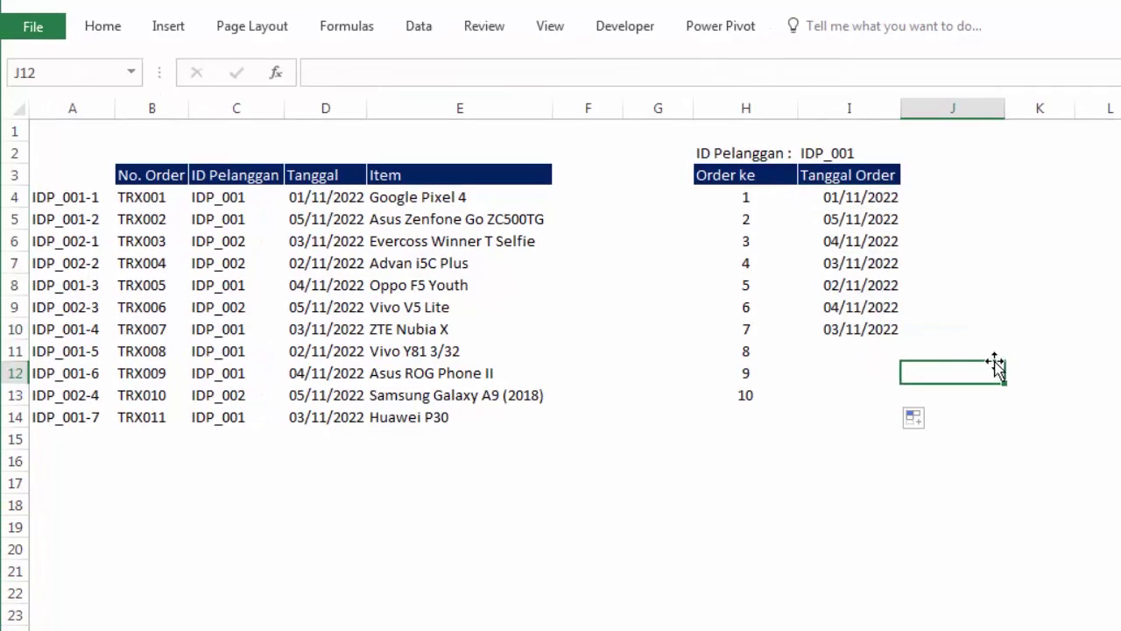
left_click(856, 348)
left_click(1007, 218)
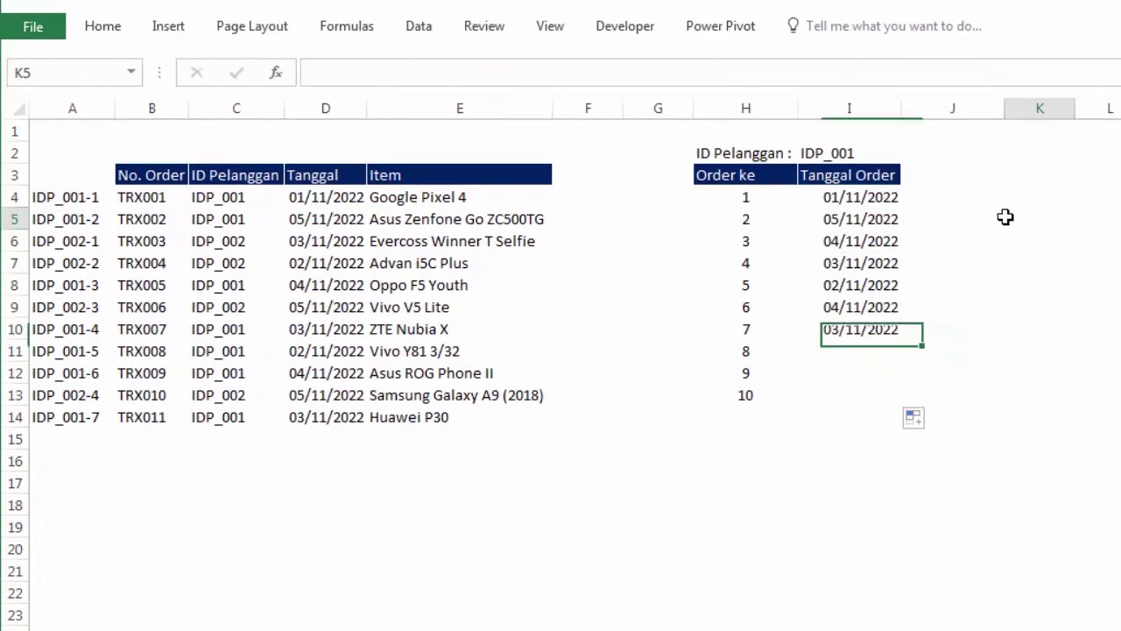
Step: Change the customer ID in I2 to IDP_002 and review the four returned order dates
double_click(838, 154)
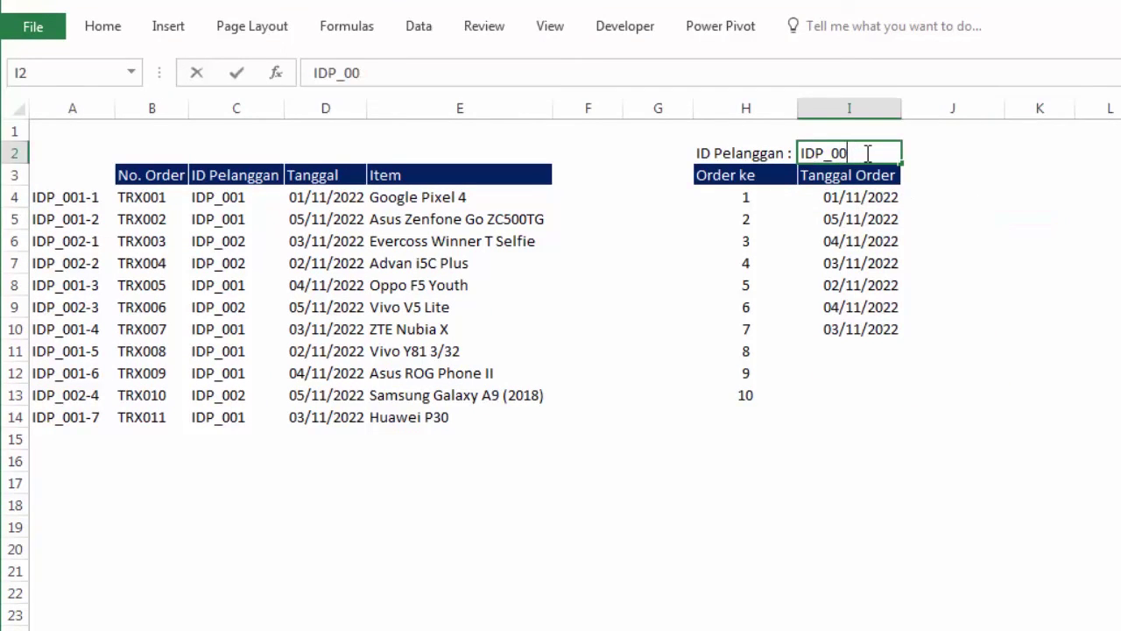
type("2")
key("Return")
left_click(1064, 220)
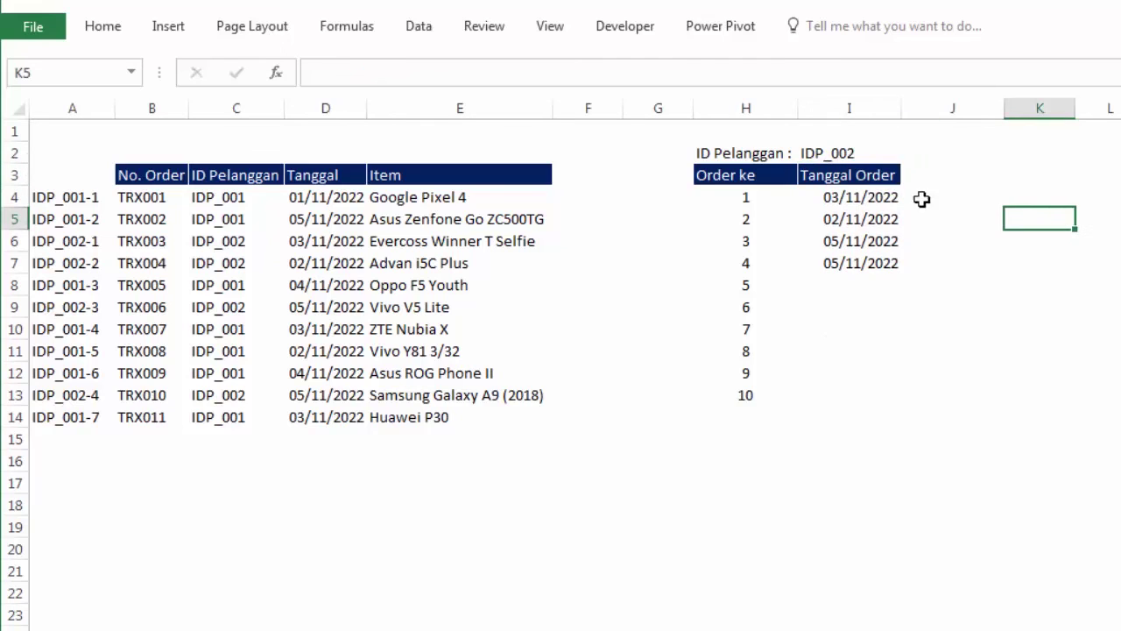
left_click(842, 152)
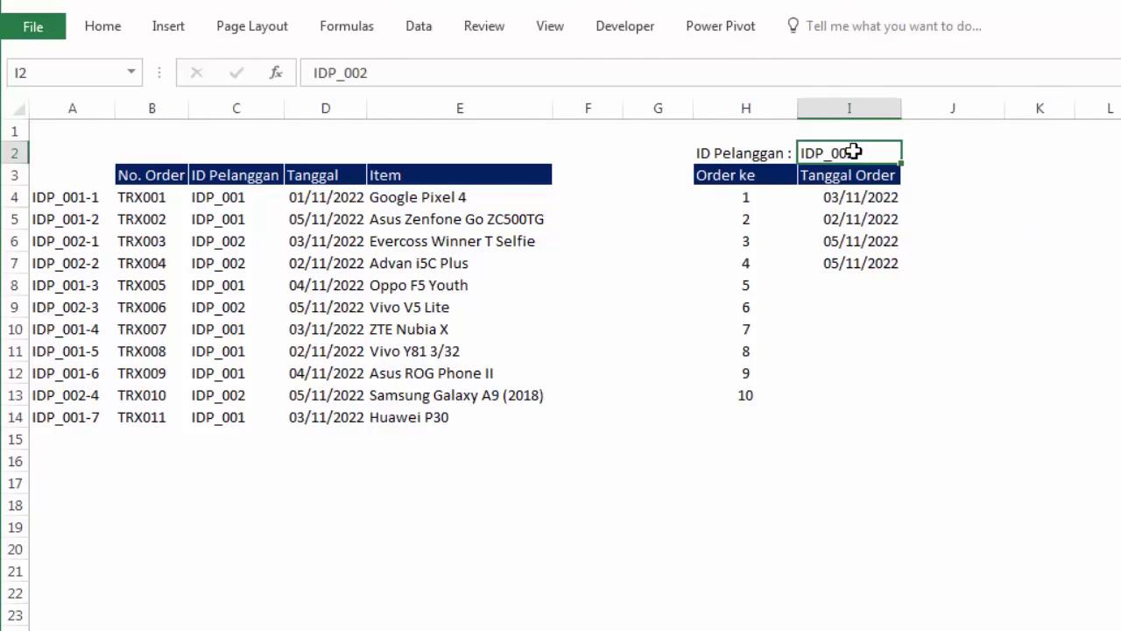
left_click_drag(886, 196, 885, 283)
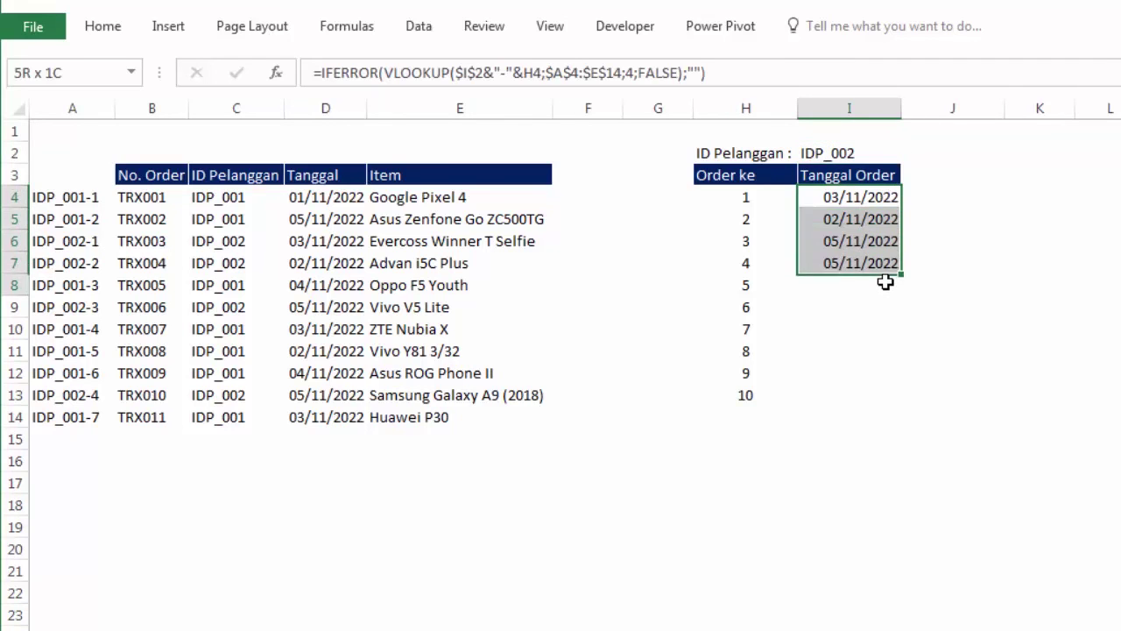
left_click(1014, 259)
left_click(803, 416)
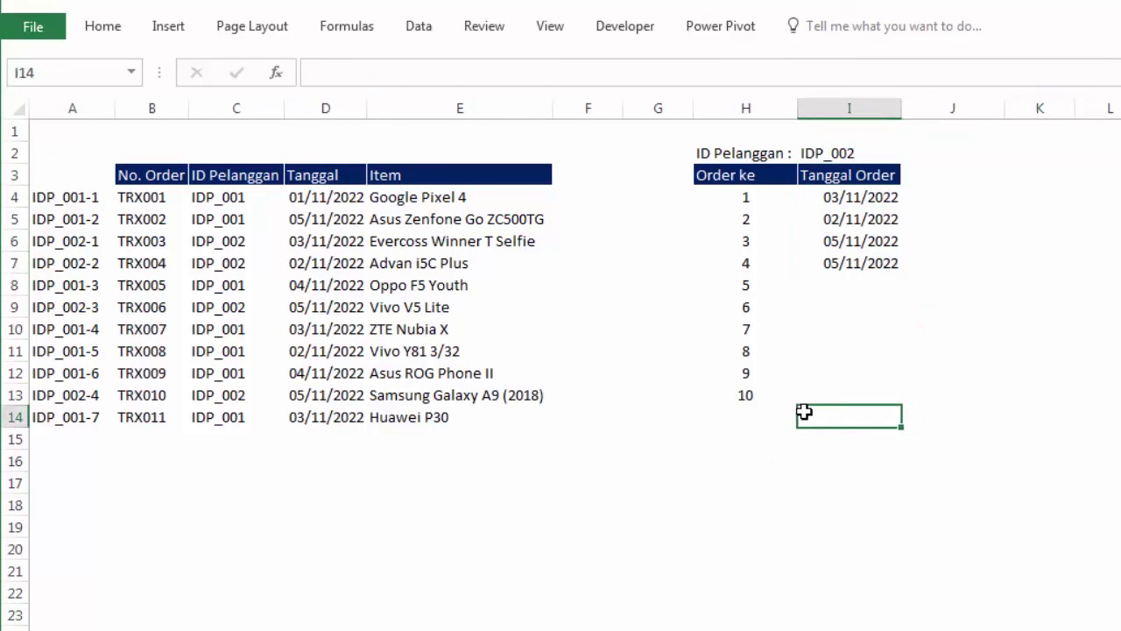